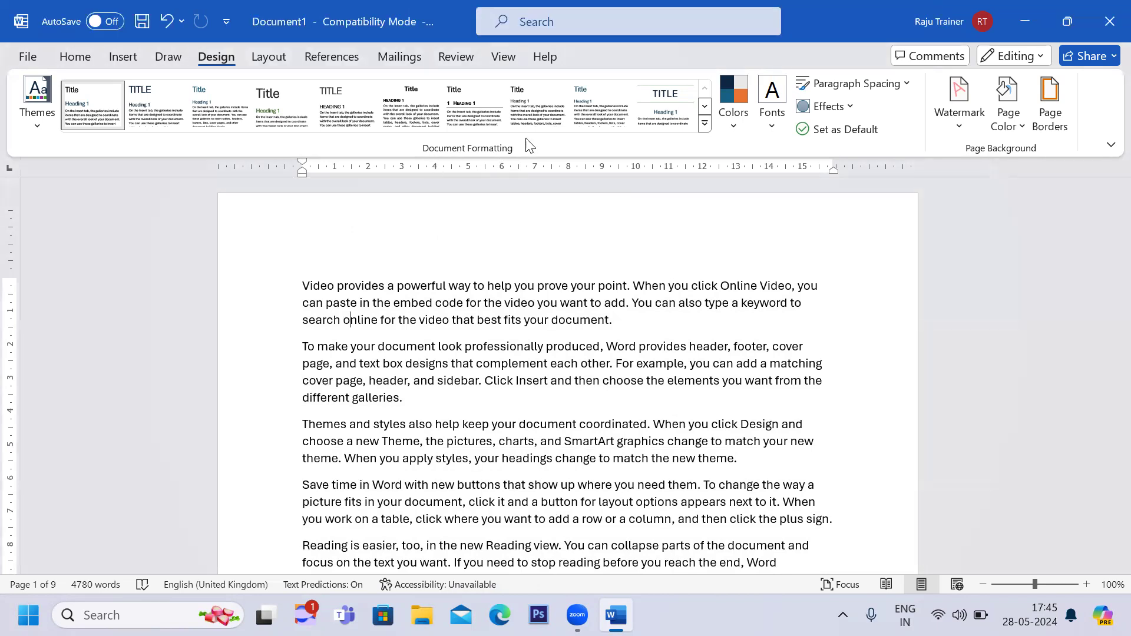
{"action": "left_click", "coordinate": [316, 305], "text": "ctrl"}
{"action": "key", "text": "ctrl+a"}
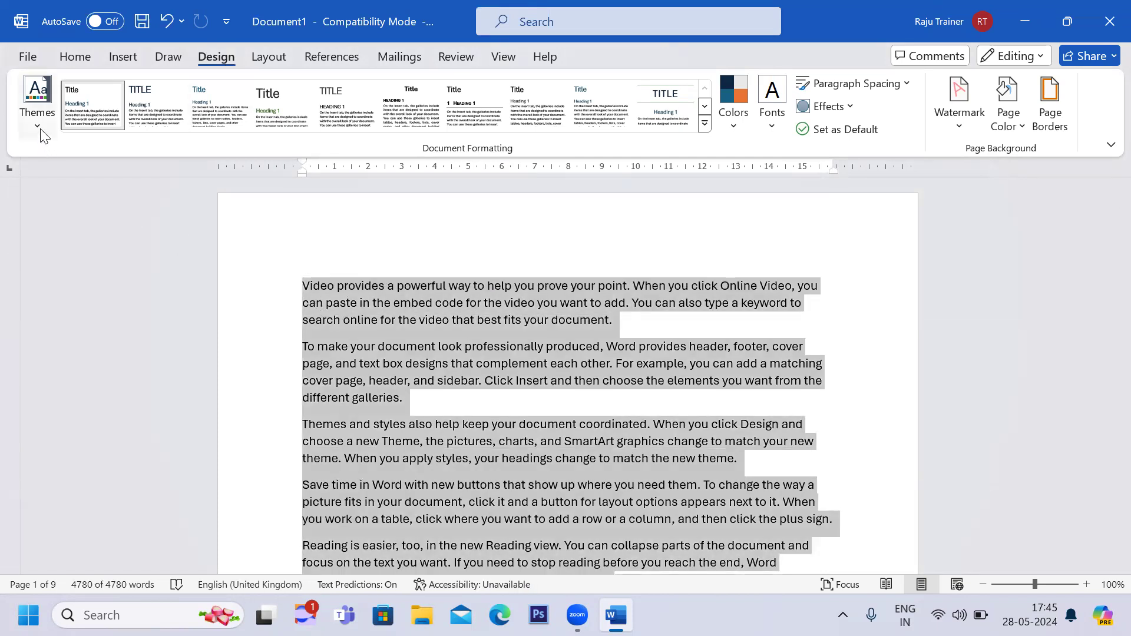
{"action": "left_click", "coordinate": [39, 126]}
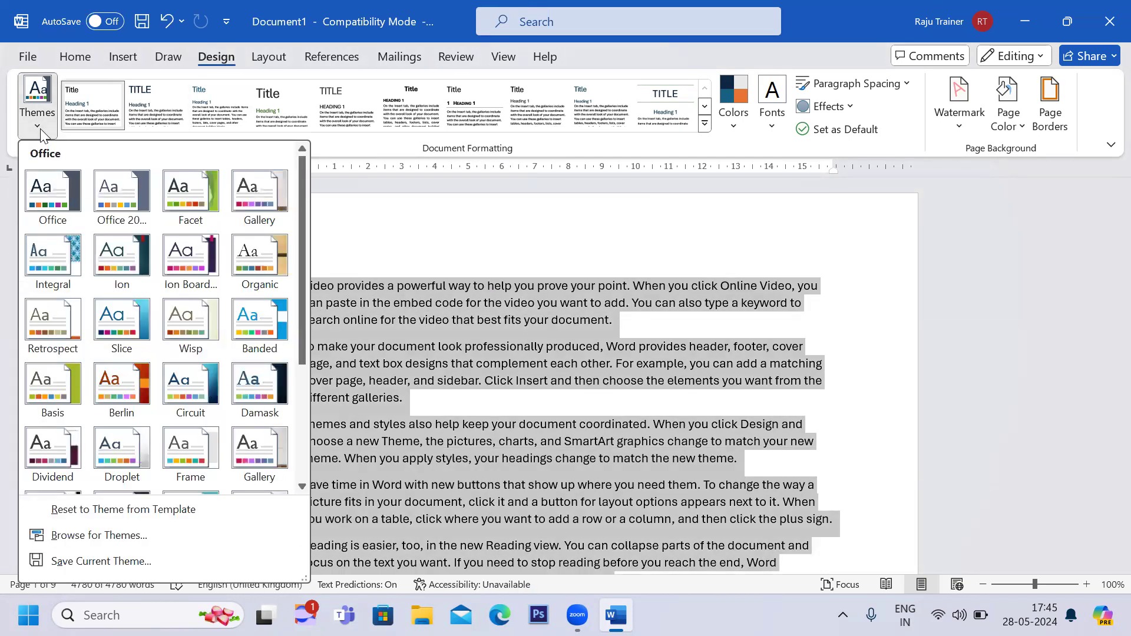
{"action": "left_click", "coordinate": [515, 301]}
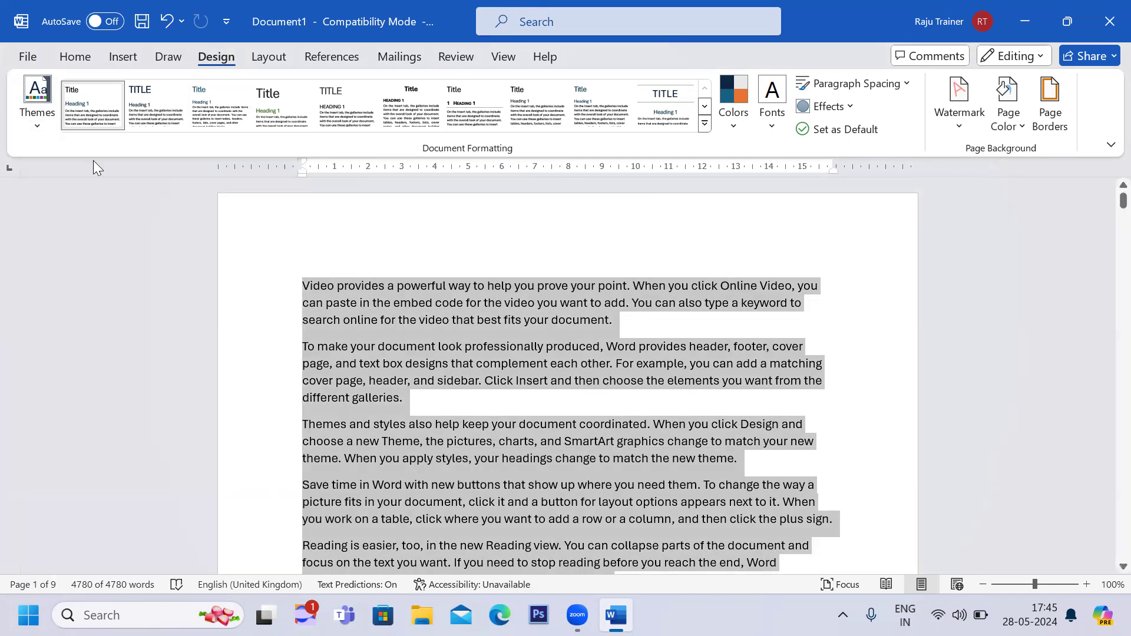
- Make the first two paragraphs of the document bold
{"action": "left_click", "coordinate": [315, 348]}
{"action": "left_click_drag", "start_coordinate": [302, 291], "coordinate": [529, 405]}
{"action": "key", "text": "ctrl+b"}
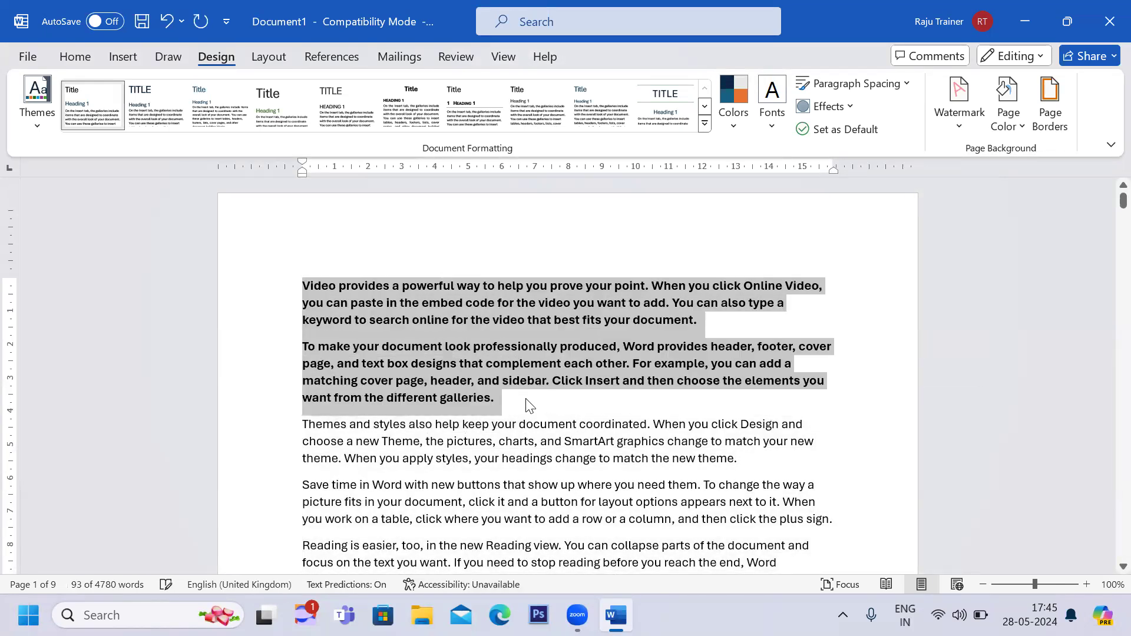
{"action": "left_click", "coordinate": [562, 405]}
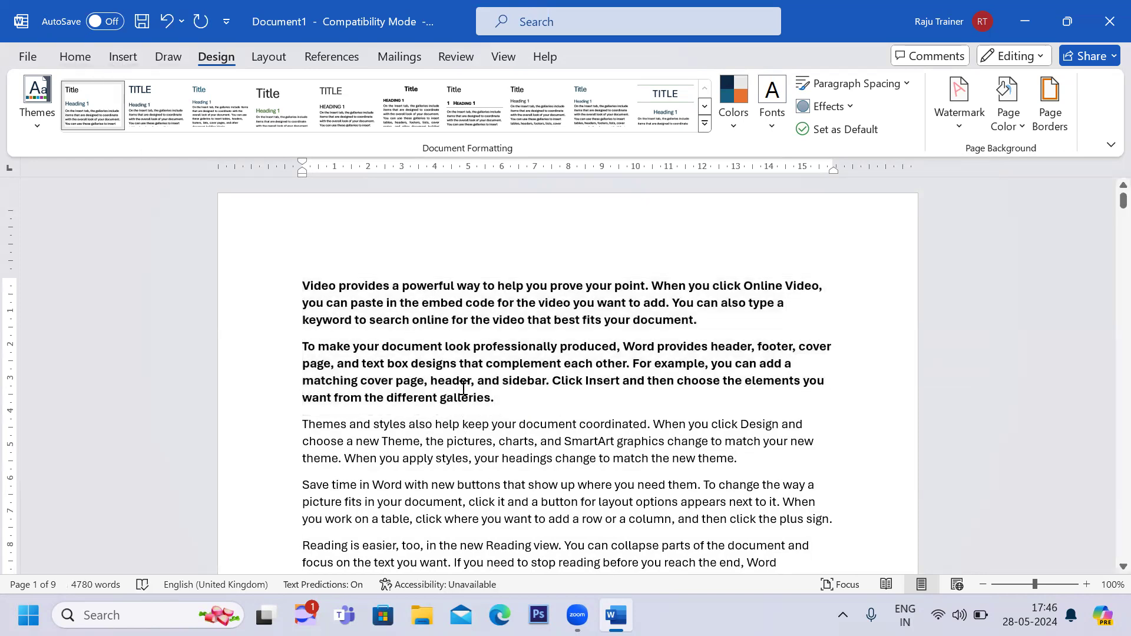
- Insert a Basic Block List SmartArt graphic on a new line below the second paragraph
{"action": "key", "text": "Return"}
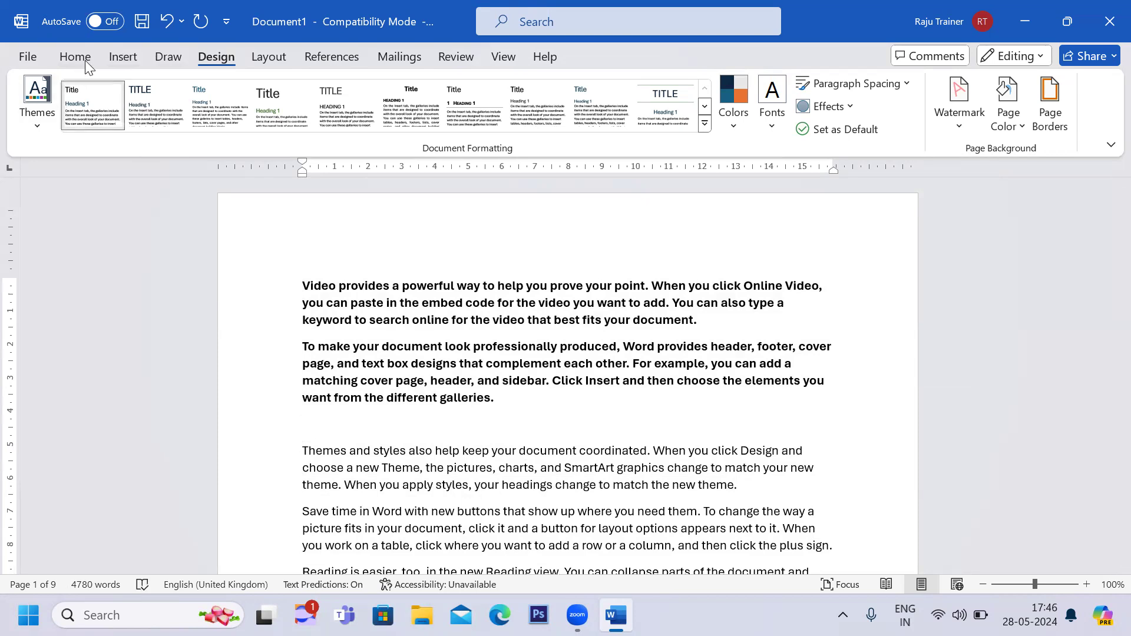
{"action": "left_click", "coordinate": [116, 56]}
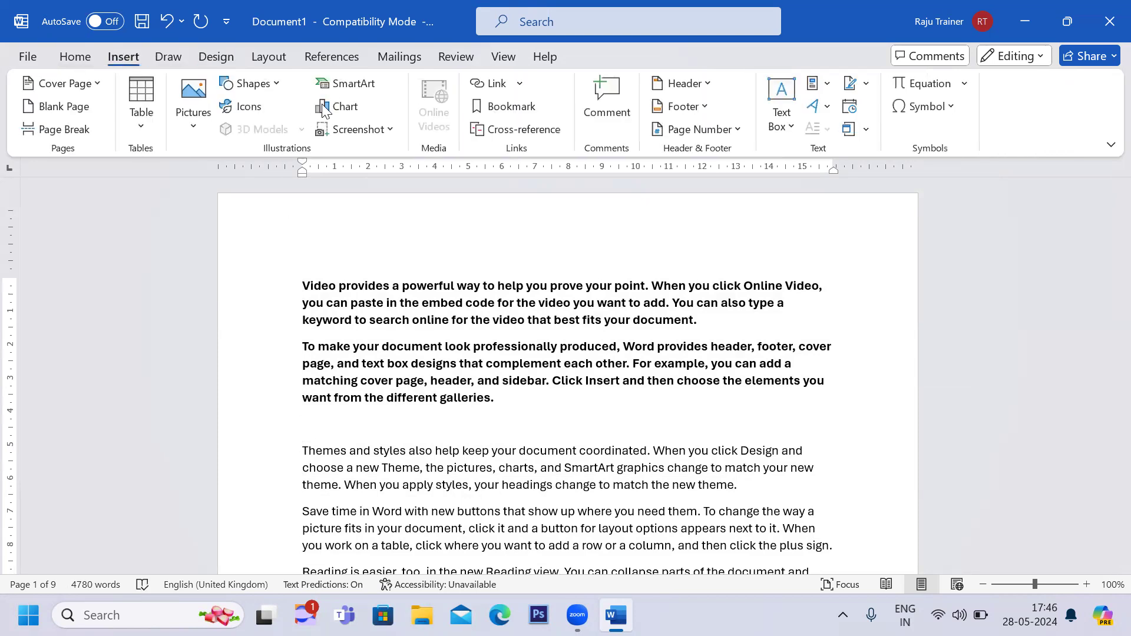
{"action": "left_click", "coordinate": [349, 88]}
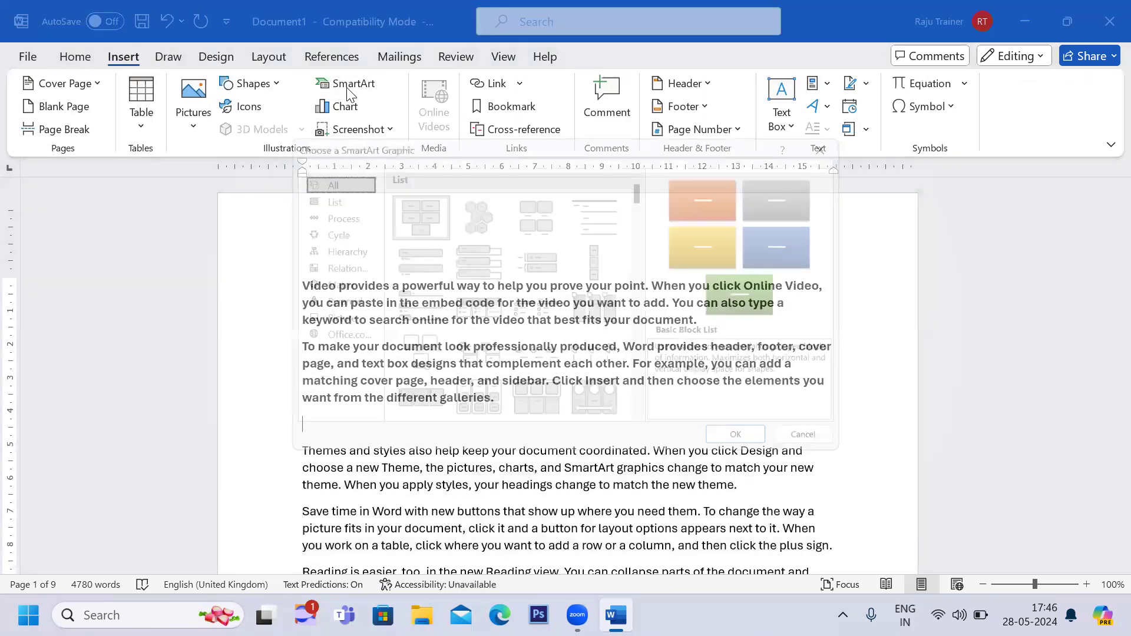
{"action": "left_click", "coordinate": [755, 448]}
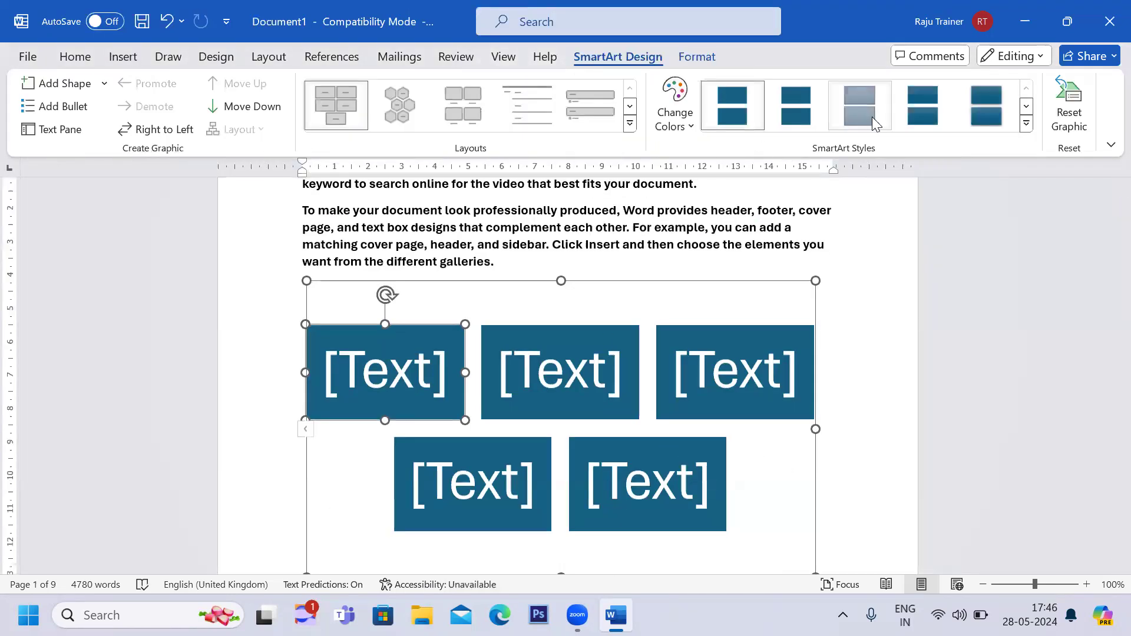
- Give the SmartArt the fourth gallery style, a shaded blue fill, and shrink it to a single row about 7 cm wide
{"action": "left_click", "coordinate": [915, 120]}
{"action": "scroll", "coordinate": [664, 512], "scroll_direction": "down", "scroll_amount": 4}
{"action": "left_click_drag", "start_coordinate": [814, 426], "coordinate": [539, 203]}
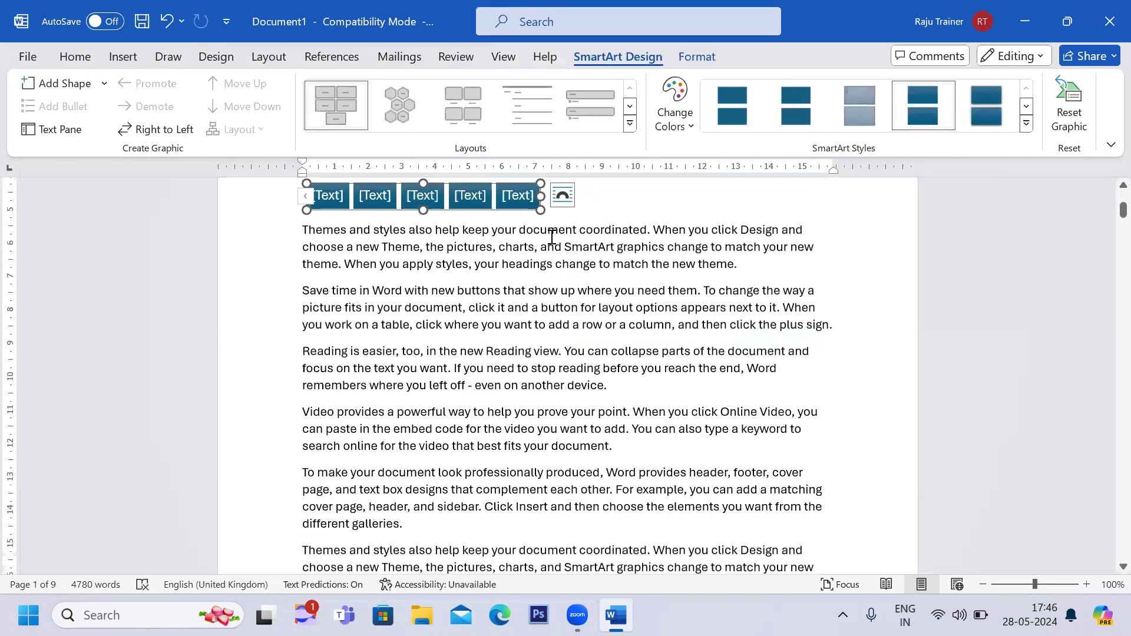
{"action": "scroll", "coordinate": [489, 307], "scroll_direction": "up", "scroll_amount": 5}
{"action": "left_click", "coordinate": [489, 307]}
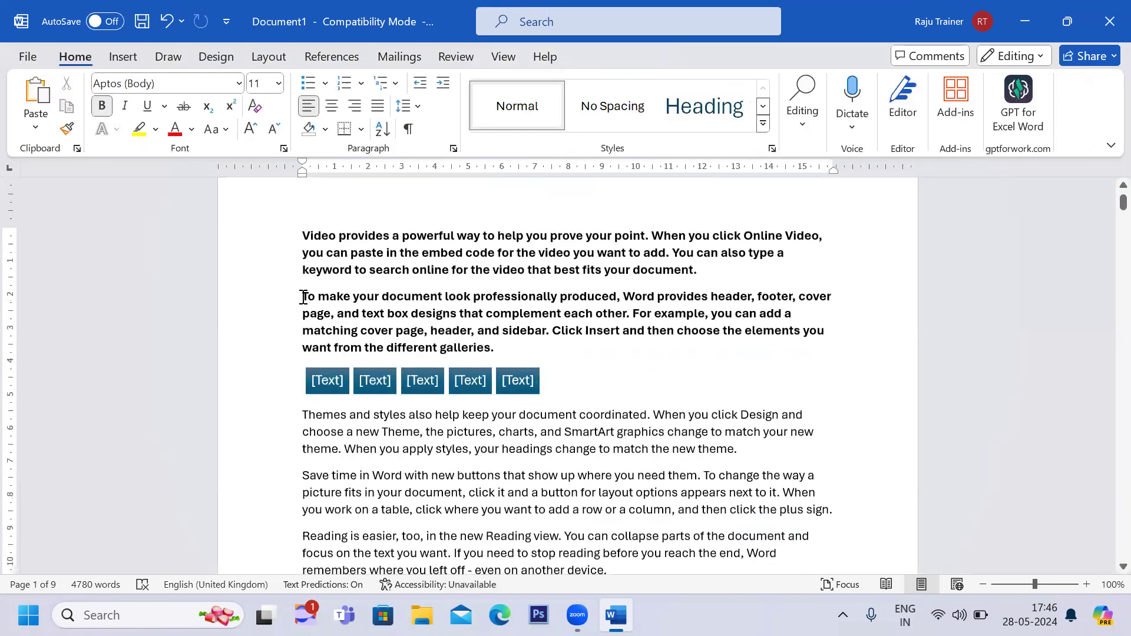
- Change the font color of the second paragraph to the standard light blue
{"action": "triple_click", "coordinate": [442, 334]}
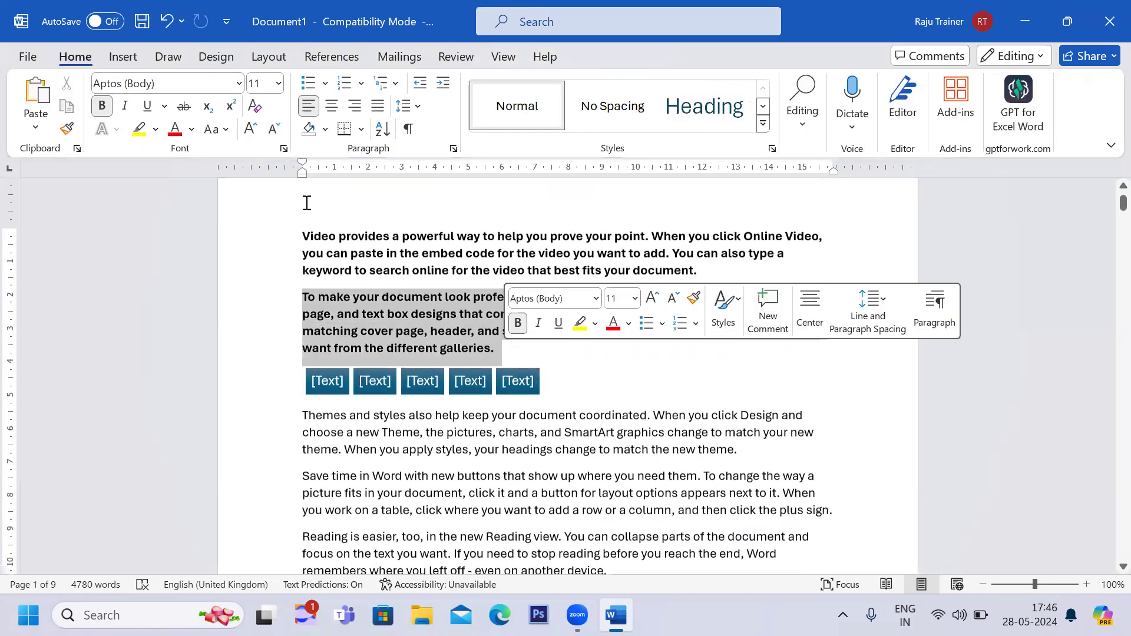
{"action": "left_click", "coordinate": [191, 129]}
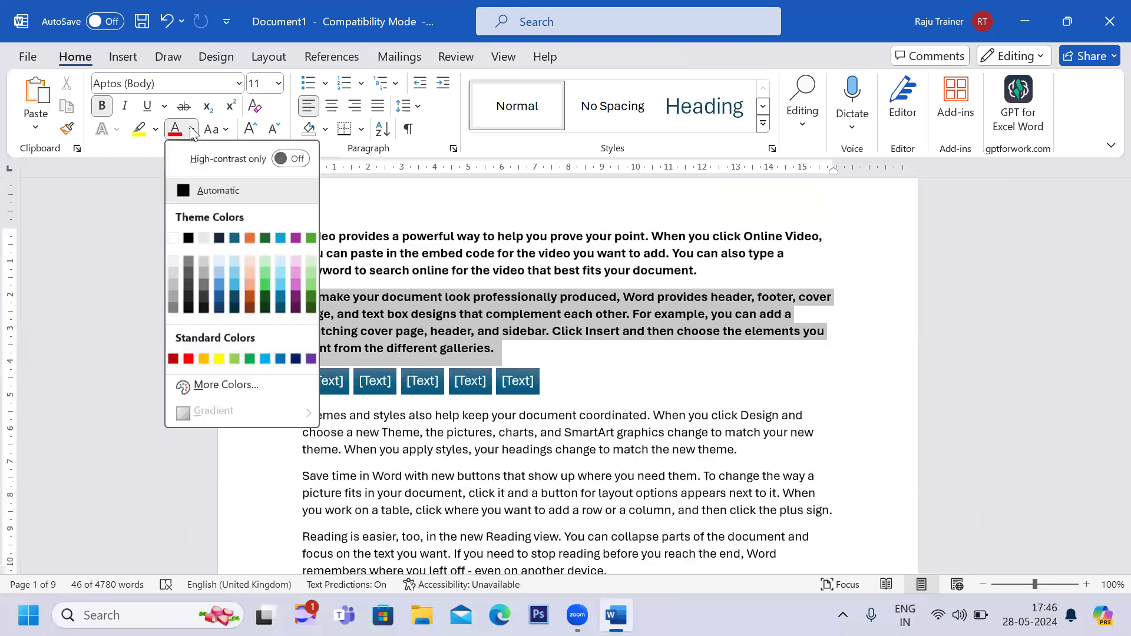
{"action": "left_click", "coordinate": [265, 358]}
{"action": "left_click", "coordinate": [585, 370]}
{"action": "scroll", "coordinate": [583, 362], "scroll_direction": "up", "scroll_amount": 1}
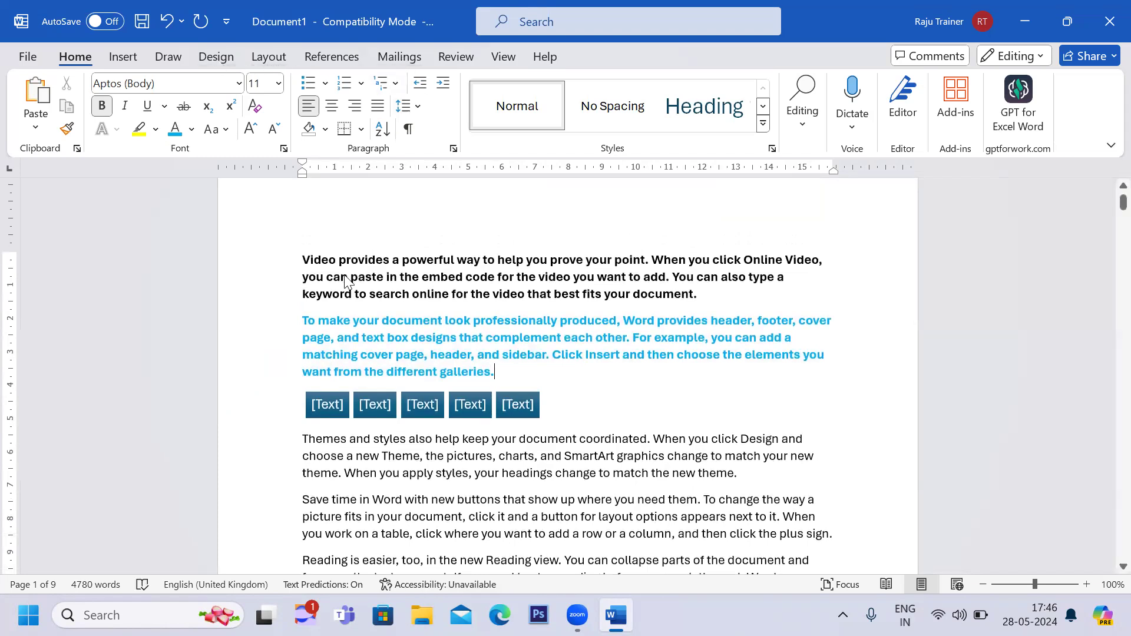
- Preview different document themes on the whole text and SmartArt, leaving the list without choosing one
{"action": "key", "text": "ctrl+a"}
{"action": "left_click", "coordinate": [216, 57]}
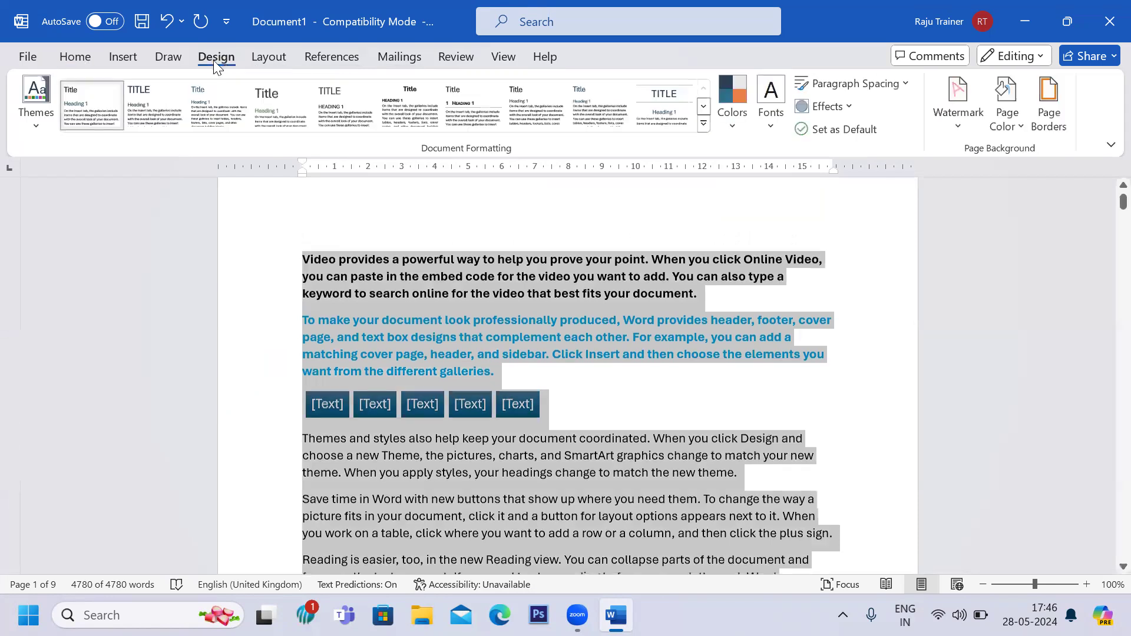
{"action": "left_click", "coordinate": [46, 129]}
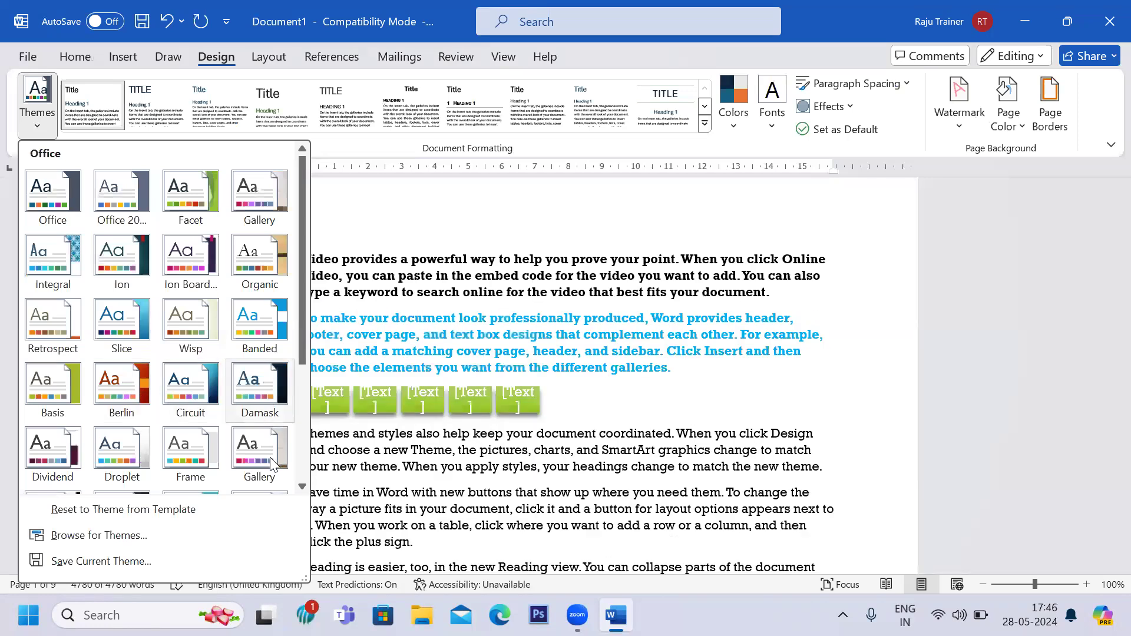
{"action": "scroll", "coordinate": [262, 466], "scroll_direction": "down", "scroll_amount": 3}
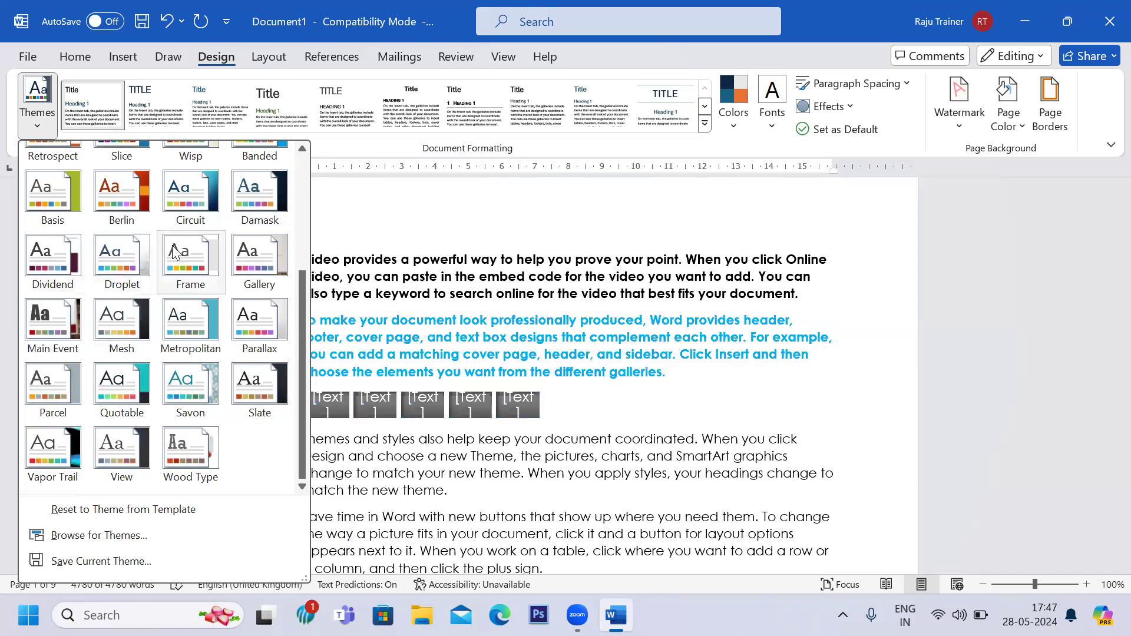
{"action": "left_click", "coordinate": [428, 326]}
{"action": "left_click", "coordinate": [371, 303]}
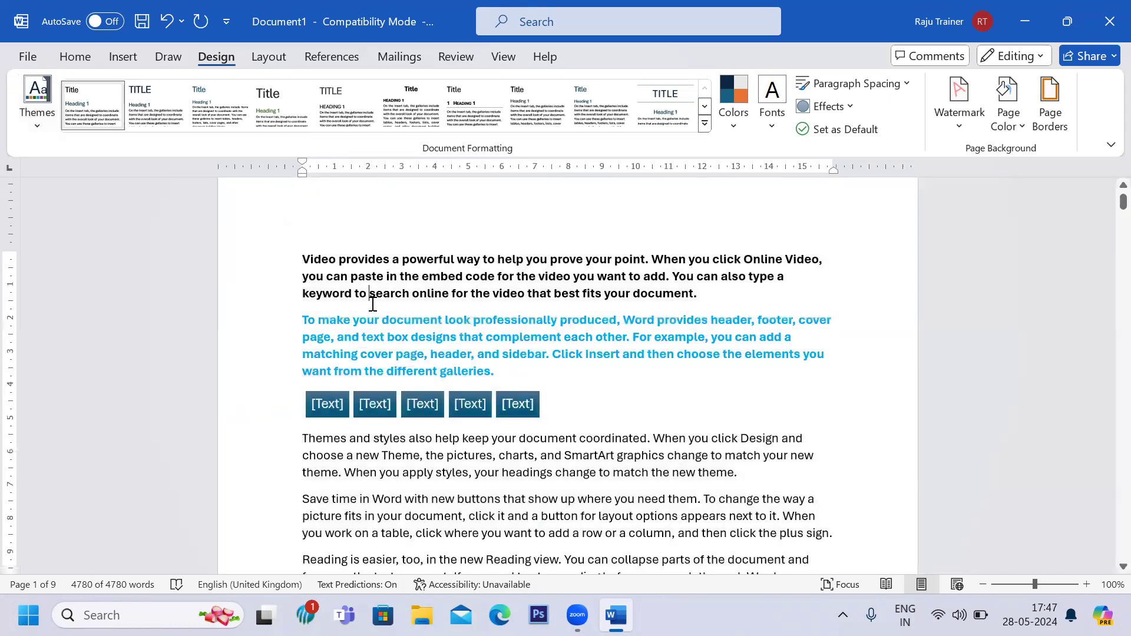
- Apply the centered-title style set to the whole document
{"action": "key", "text": "ctrl+a"}
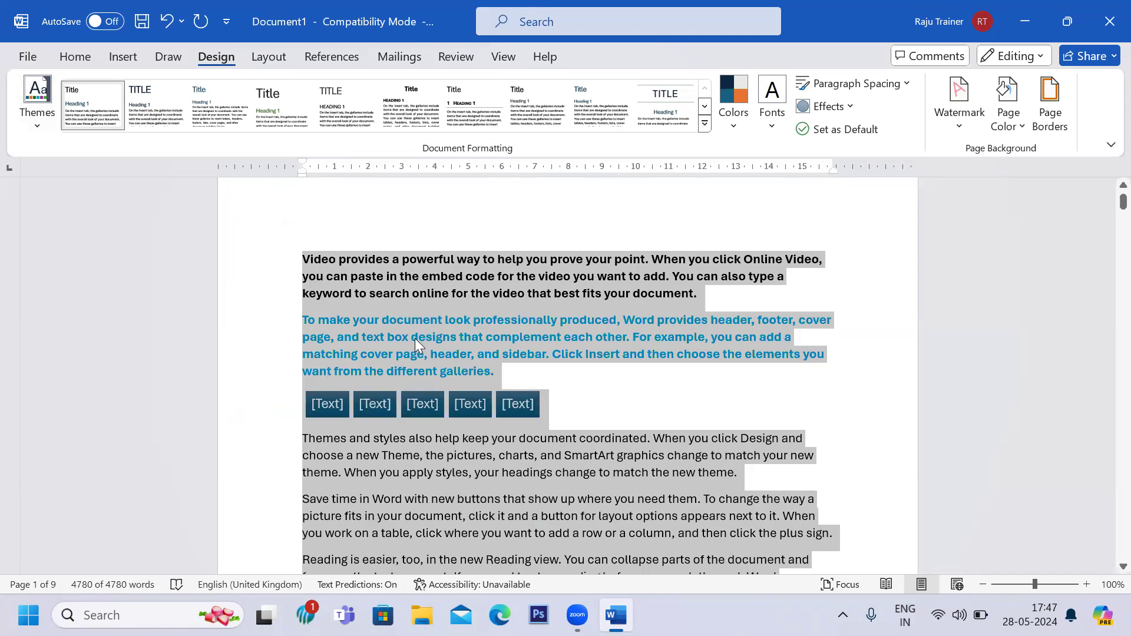
{"action": "left_click", "coordinate": [415, 339]}
{"action": "double_click", "coordinate": [305, 260]}
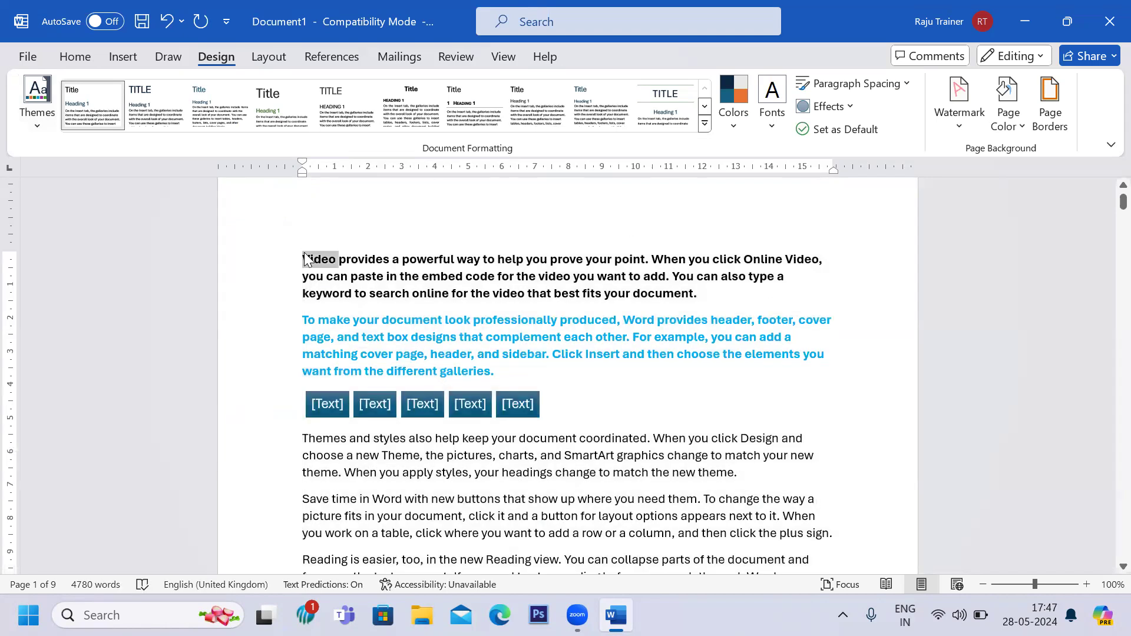
{"action": "key", "text": "ctrl+a"}
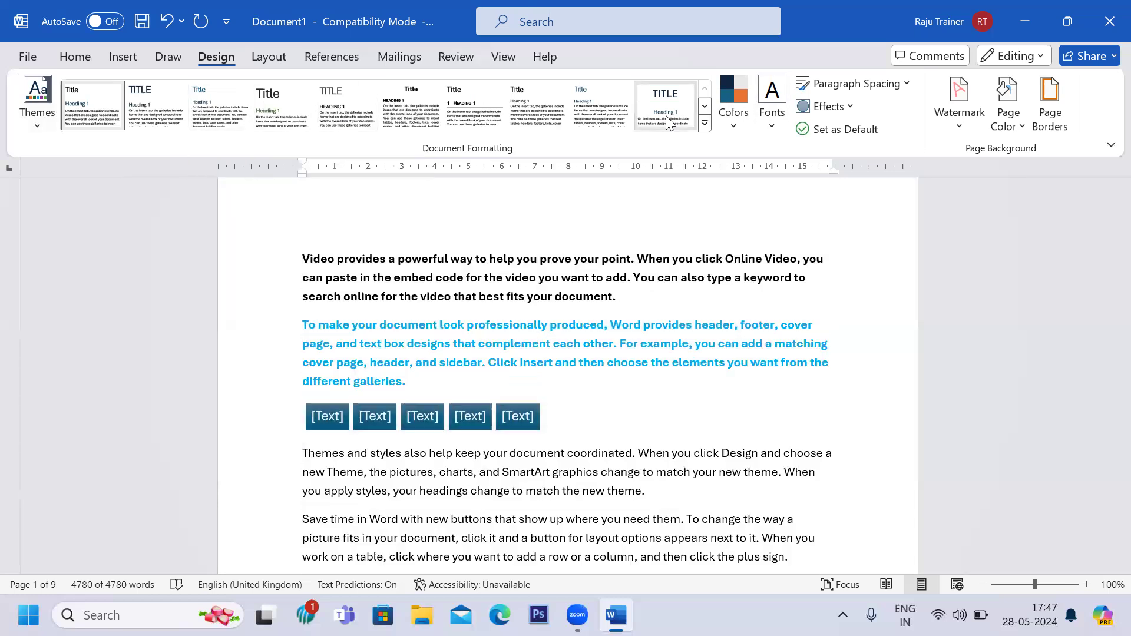
{"action": "left_click", "coordinate": [666, 115]}
{"action": "left_click", "coordinate": [704, 109]}
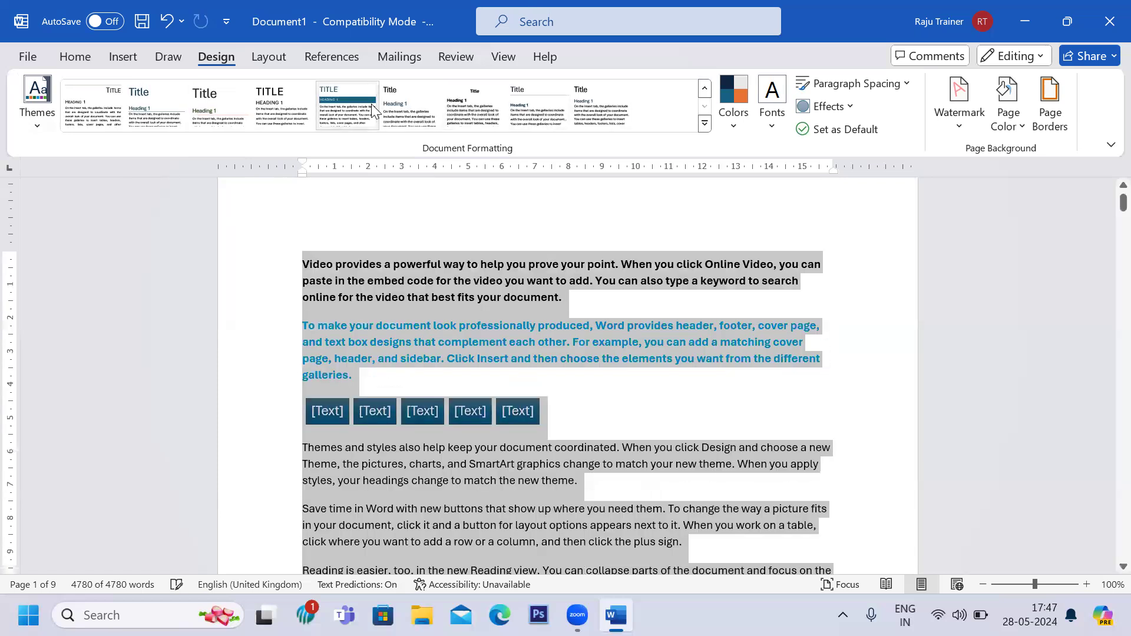
- Try further style sets on the document, including the one with a shaded Heading 1 band and the uppercase-title one beside it
{"action": "left_click", "coordinate": [474, 107]}
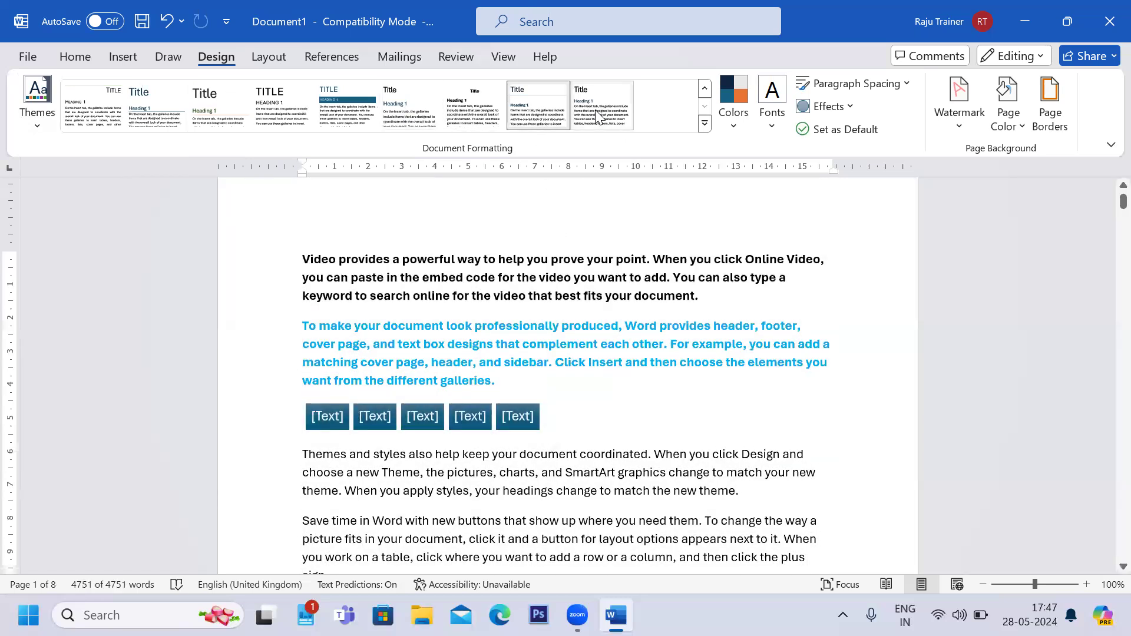
{"action": "left_click", "coordinate": [595, 109]}
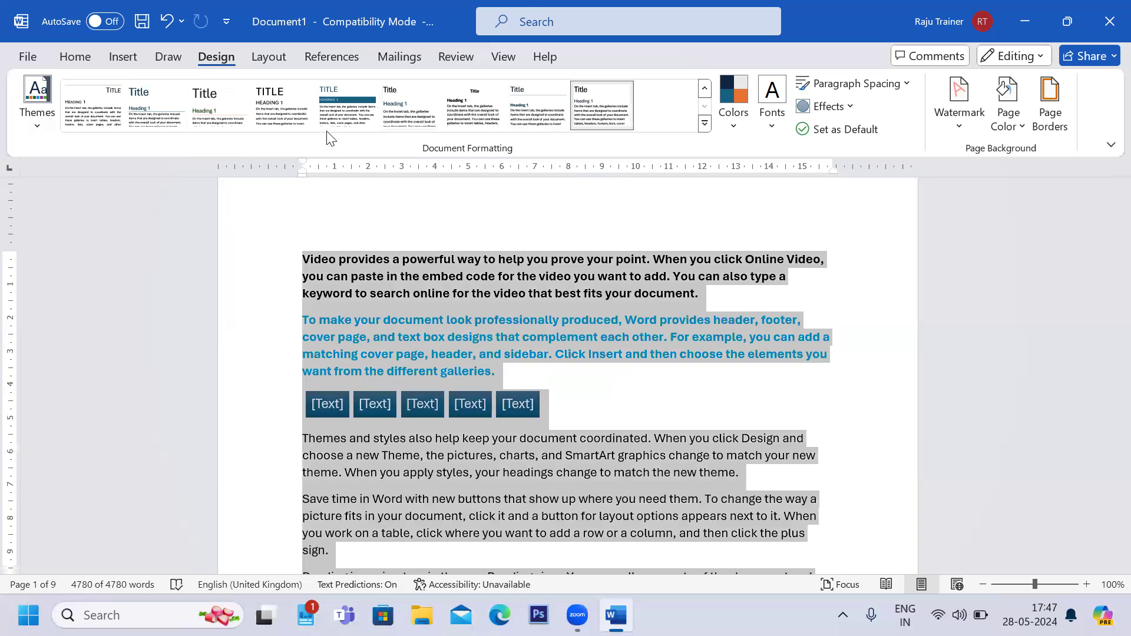
{"action": "left_click", "coordinate": [341, 110]}
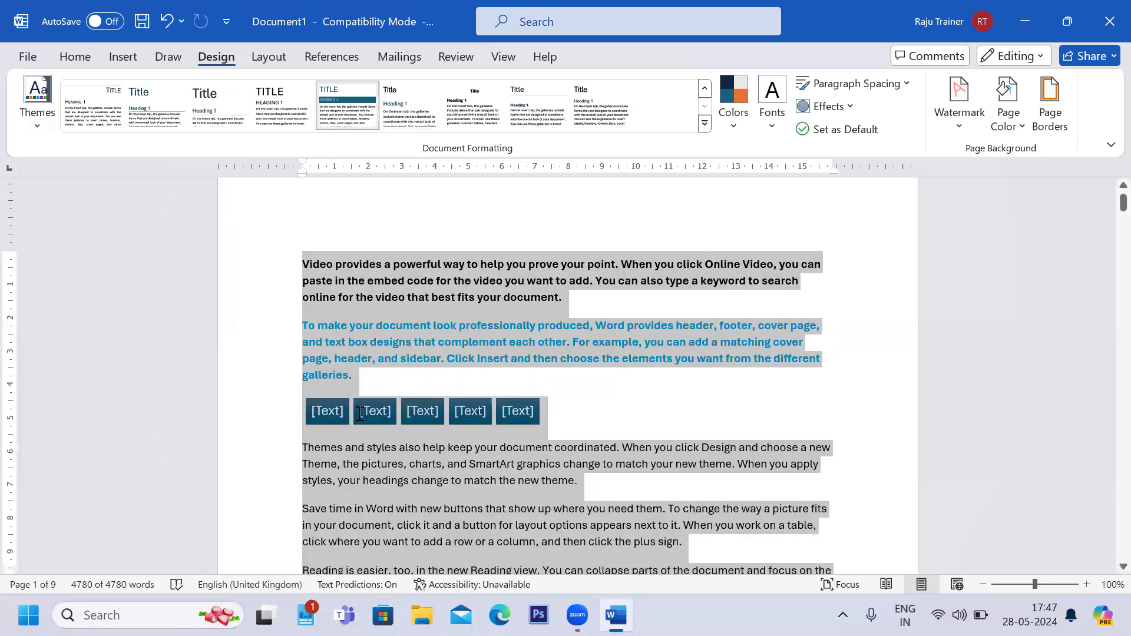
{"action": "left_click", "coordinate": [359, 412]}
{"action": "scroll", "coordinate": [360, 412], "scroll_direction": "down", "scroll_amount": 3}
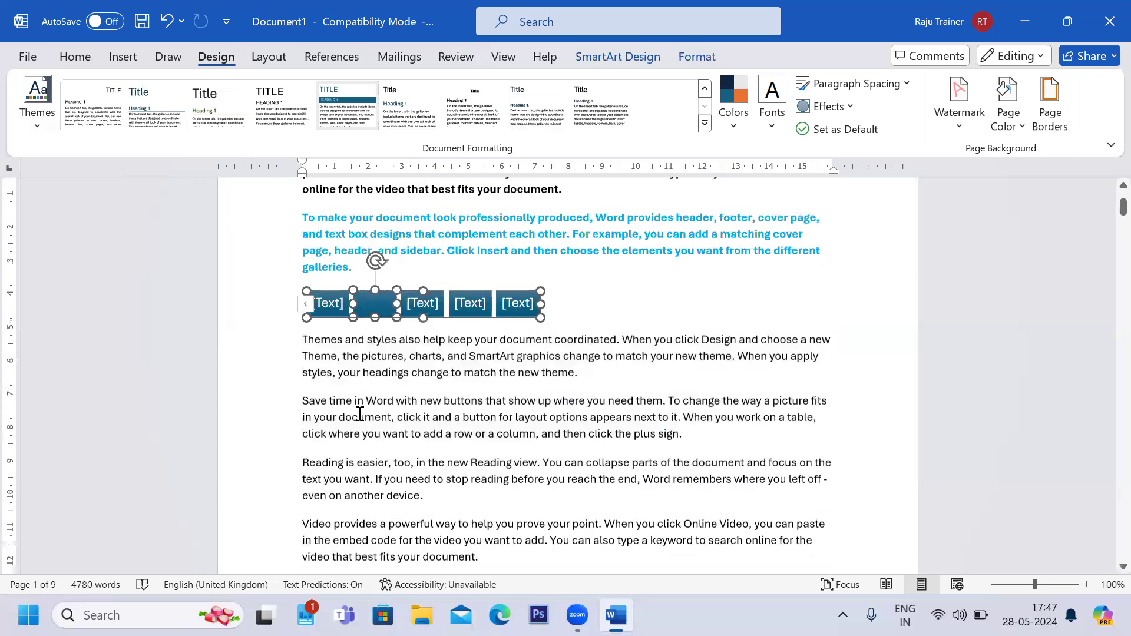
{"action": "left_click", "coordinate": [295, 112]}
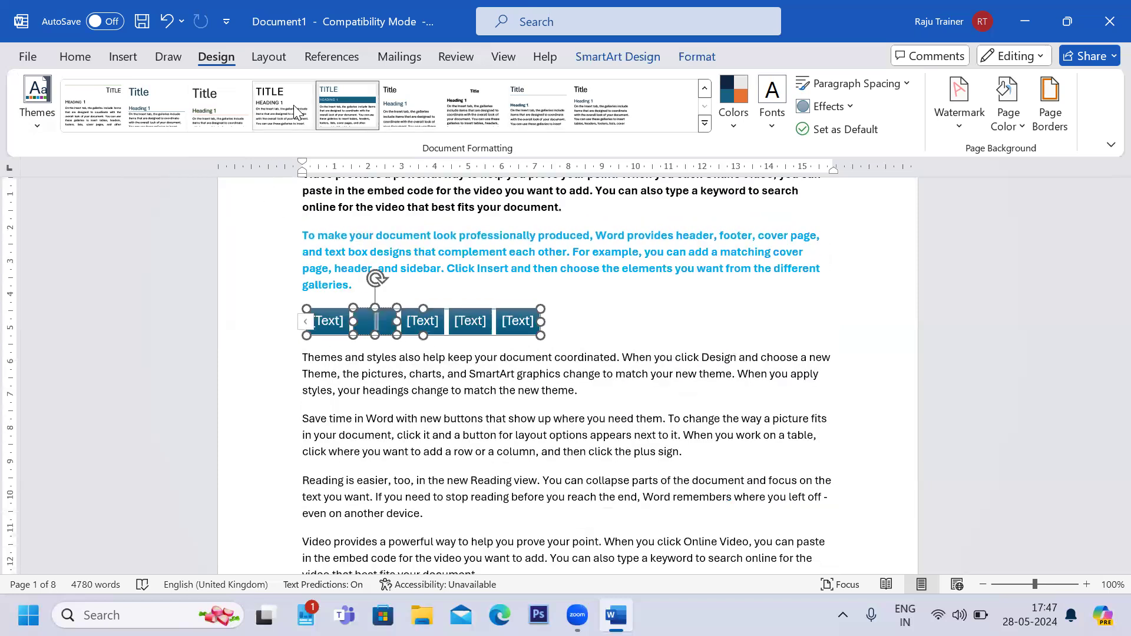
{"action": "left_click", "coordinate": [557, 259]}
- Try more style sets on the entire document, ending with the one showing a left-aligned black title and blue Heading 1
{"action": "key", "text": "ctrl+a"}
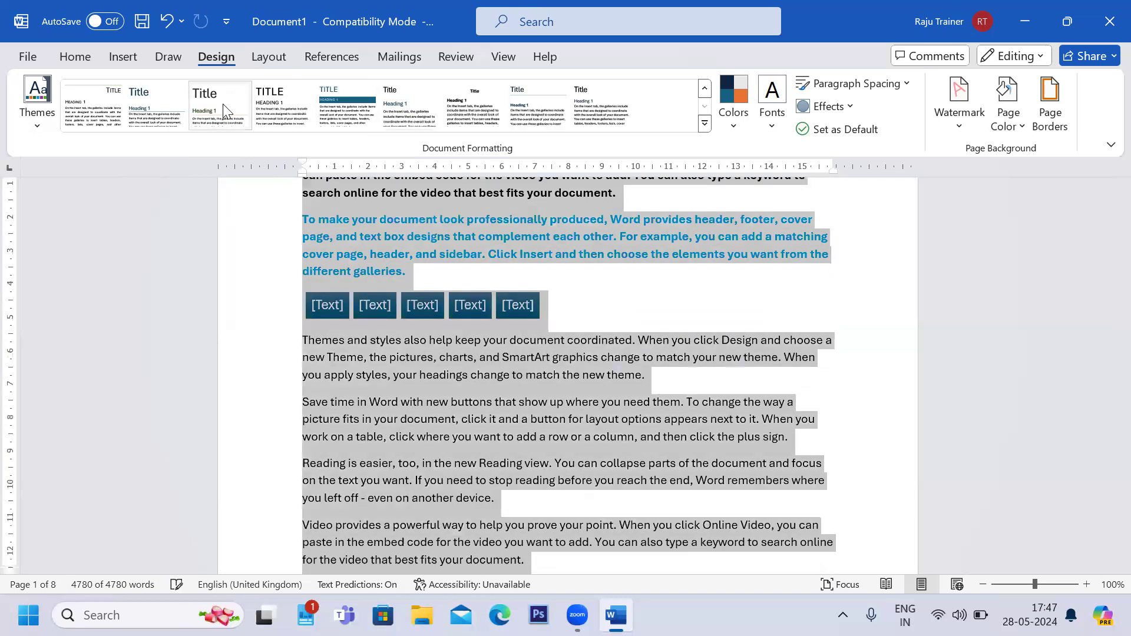
{"action": "left_click", "coordinate": [223, 103]}
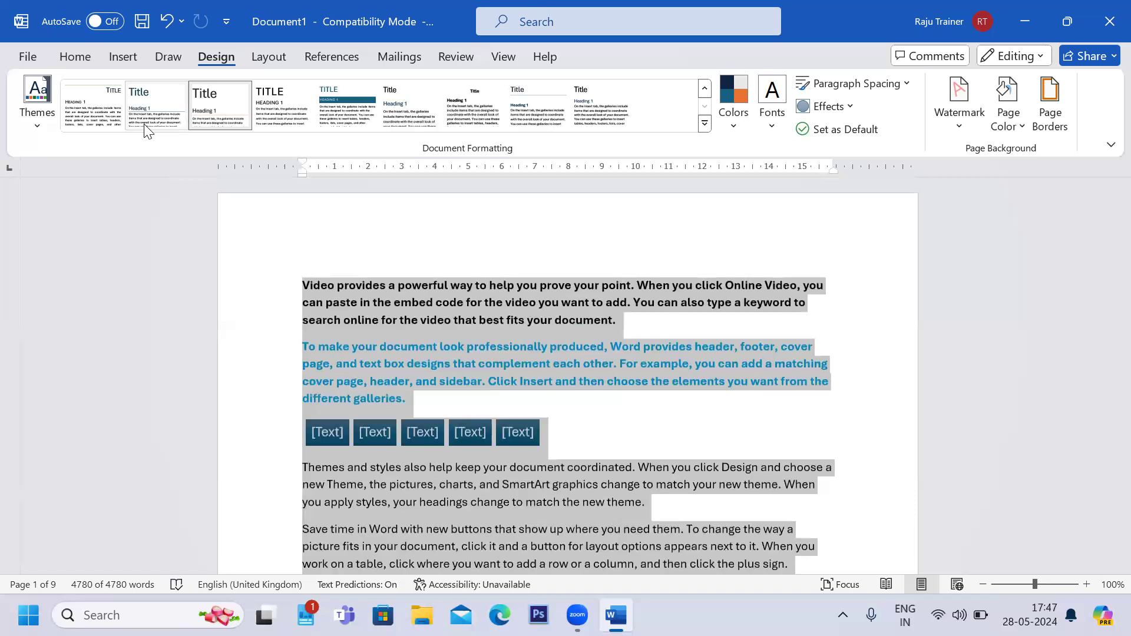
{"action": "left_click", "coordinate": [83, 110]}
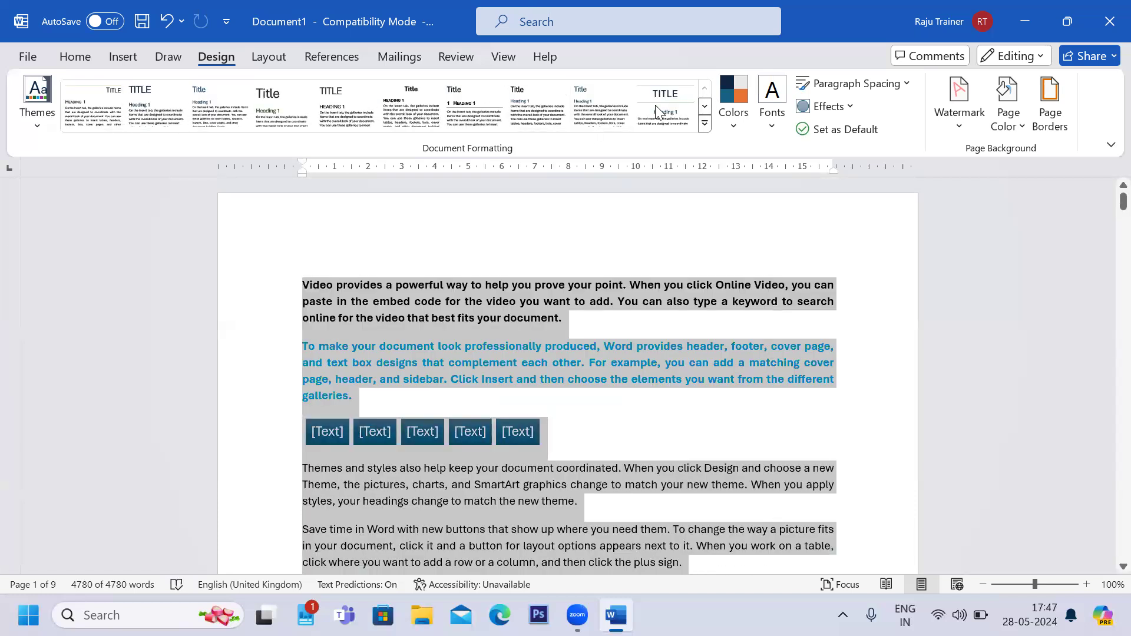
{"action": "left_click", "coordinate": [658, 112]}
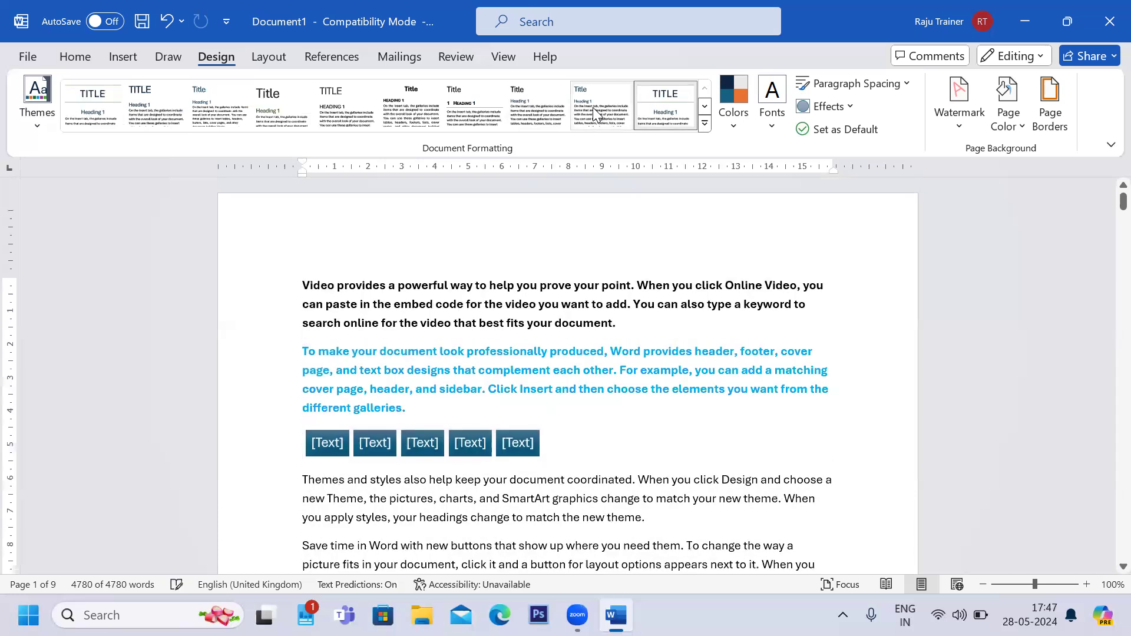
{"action": "key", "text": "ctrl+a"}
{"action": "left_click", "coordinate": [537, 114]}
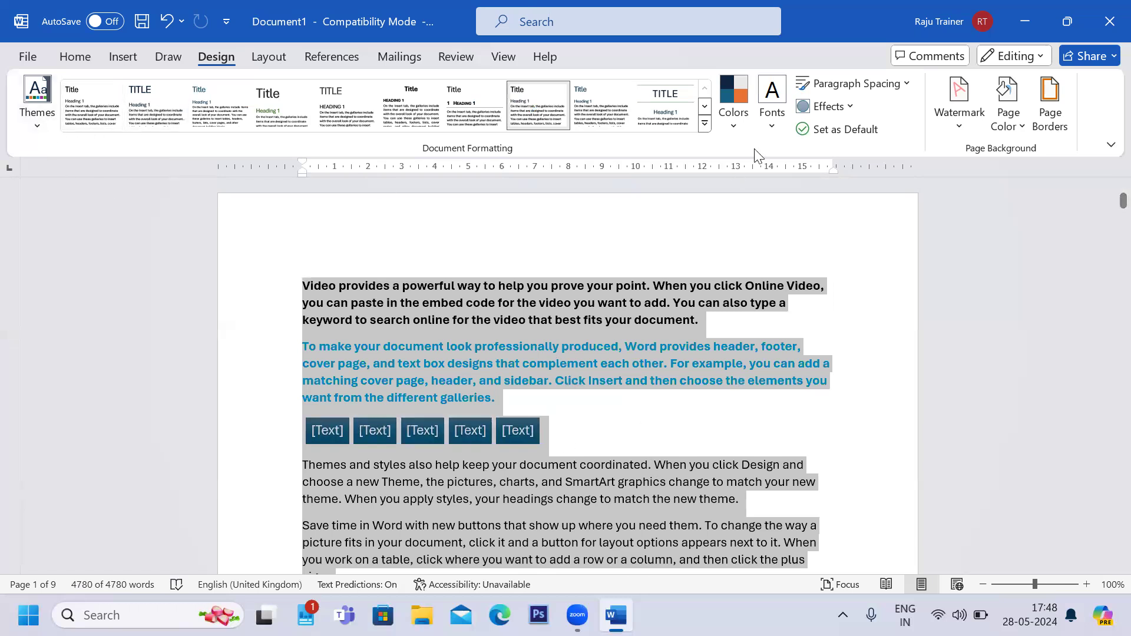
{"action": "left_click", "coordinate": [736, 127]}
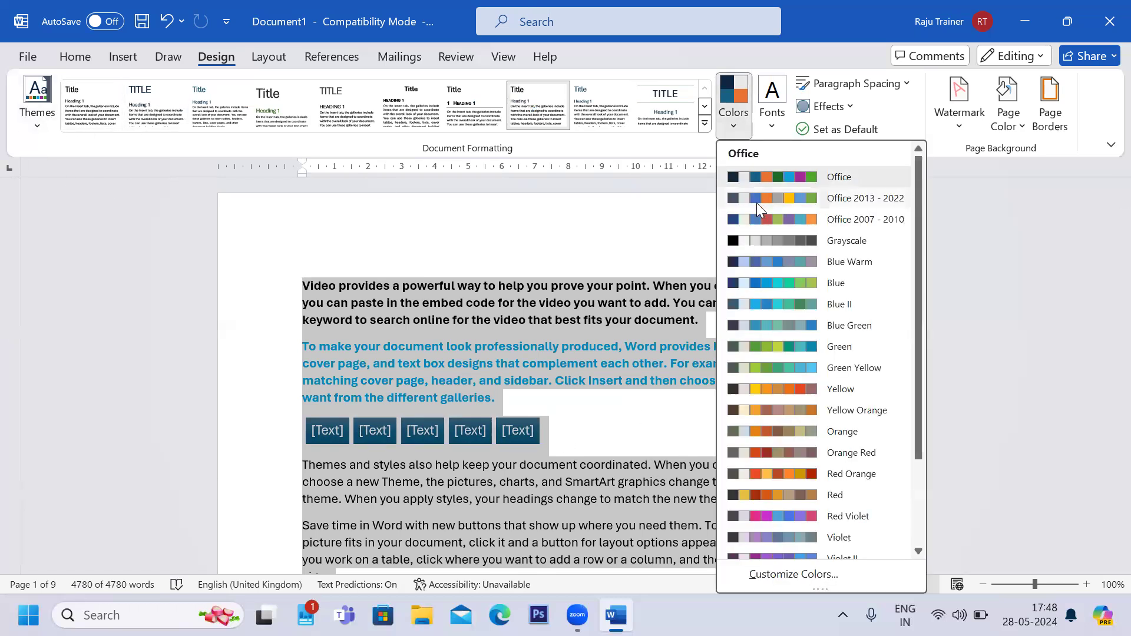
{"action": "left_click", "coordinate": [631, 443]}
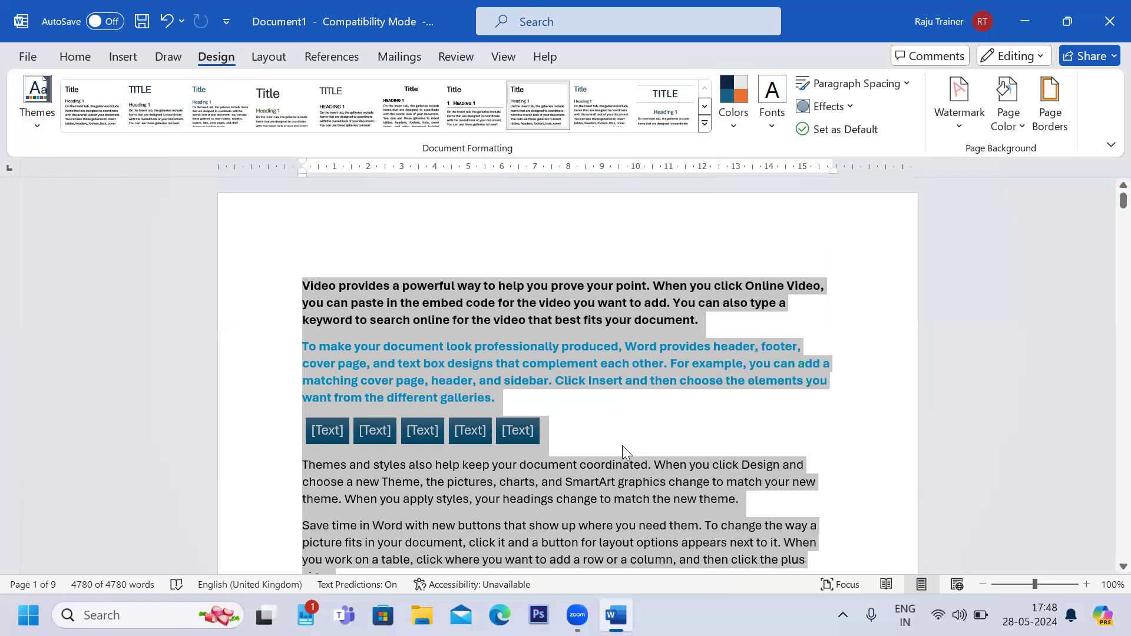
{"action": "left_click", "coordinate": [622, 445]}
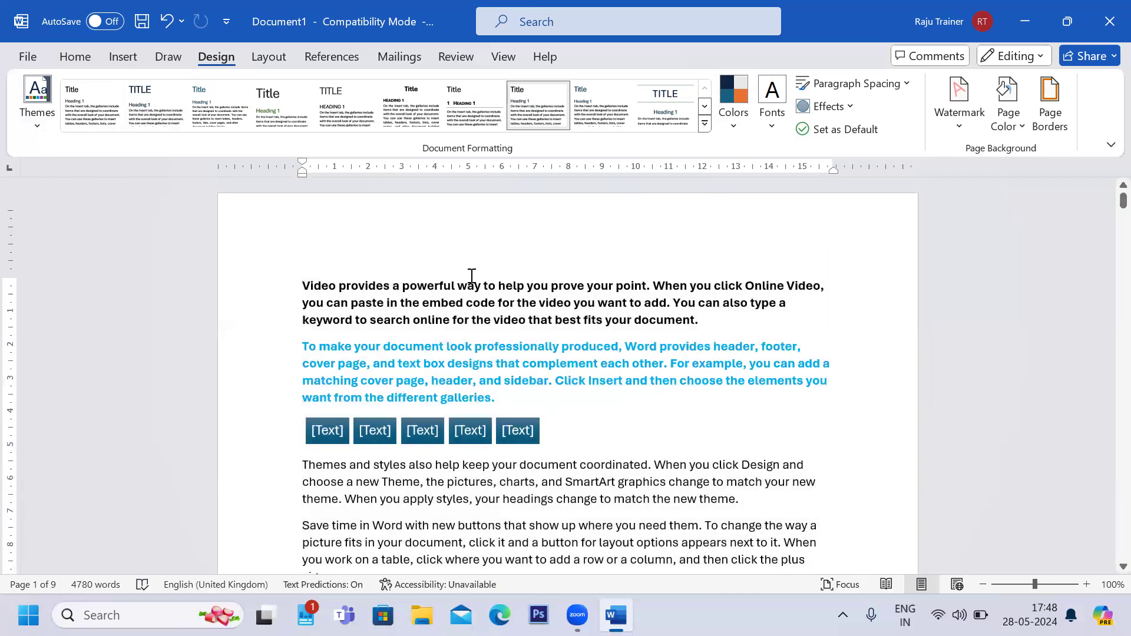
- Add a yellow 3 pt box page border in a multi-line style to the whole document
{"action": "scroll", "coordinate": [472, 277], "scroll_direction": "down", "scroll_amount": 3}
{"action": "left_click", "coordinate": [579, 364]}
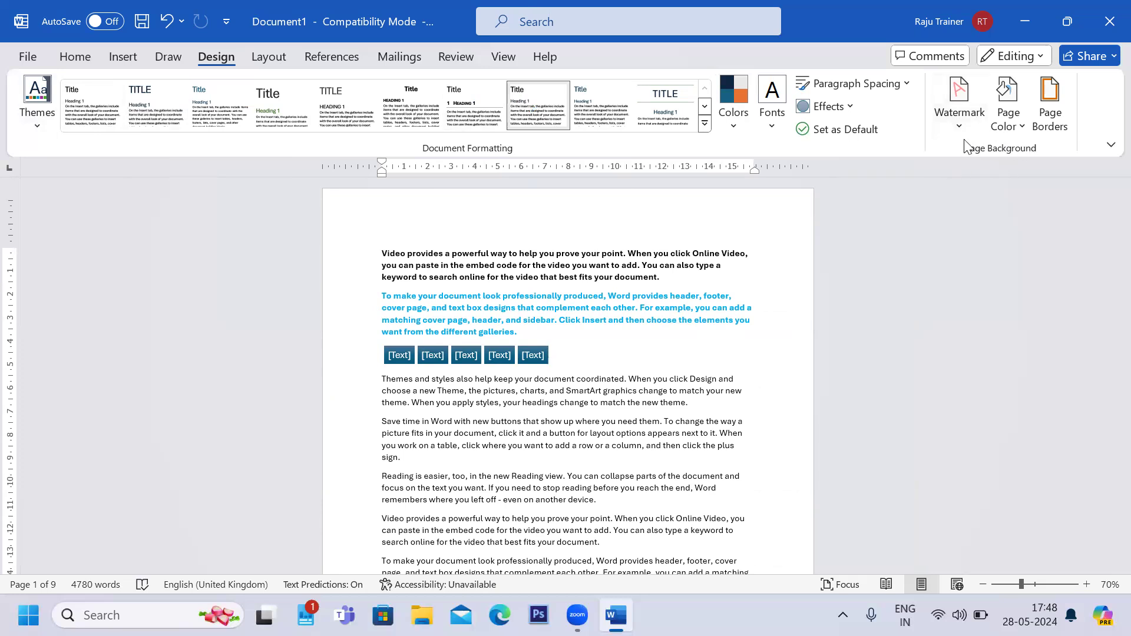
{"action": "left_click", "coordinate": [1050, 117]}
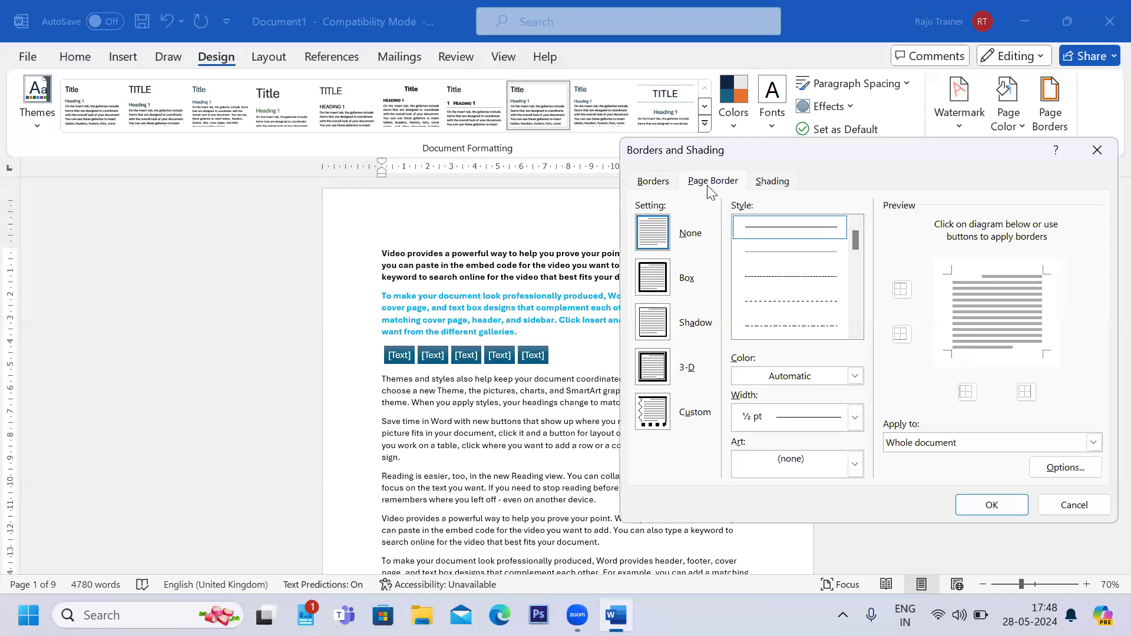
{"action": "left_click", "coordinate": [648, 281]}
{"action": "left_click", "coordinate": [648, 281]}
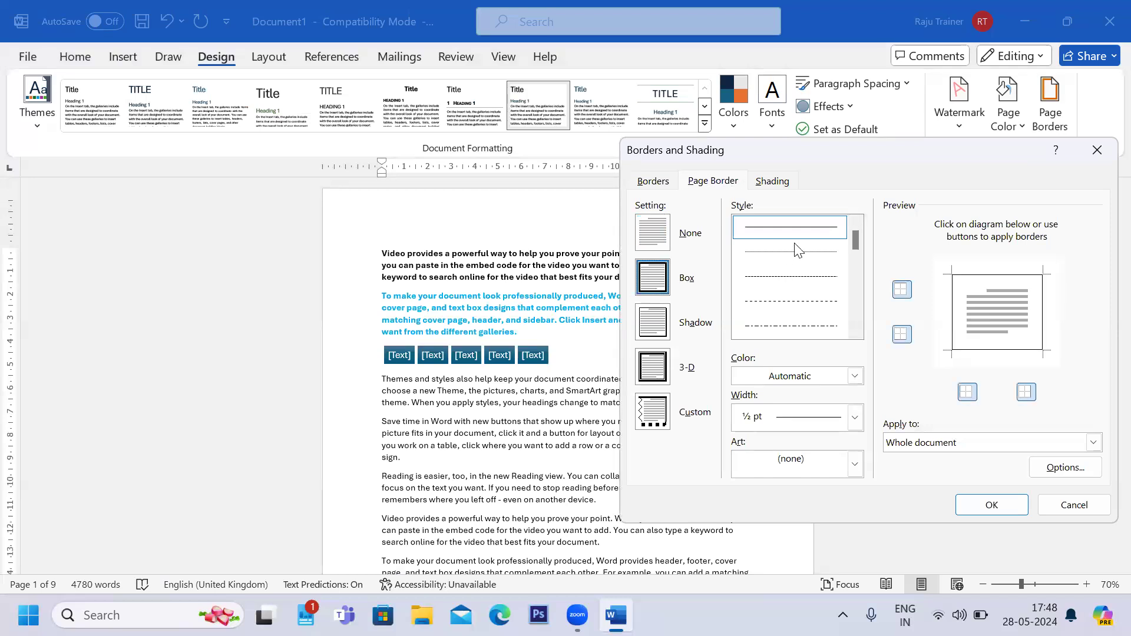
{"action": "left_click_drag", "start_coordinate": [855, 237], "coordinate": [860, 276]}
{"action": "left_click", "coordinate": [824, 276]}
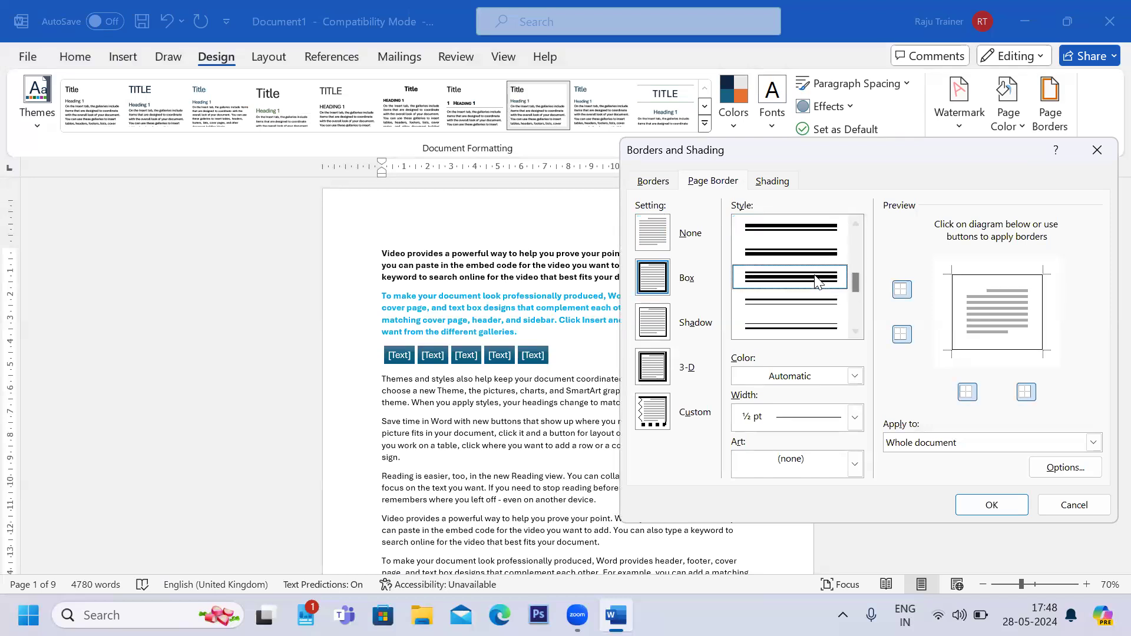
{"action": "left_click", "coordinate": [855, 376]}
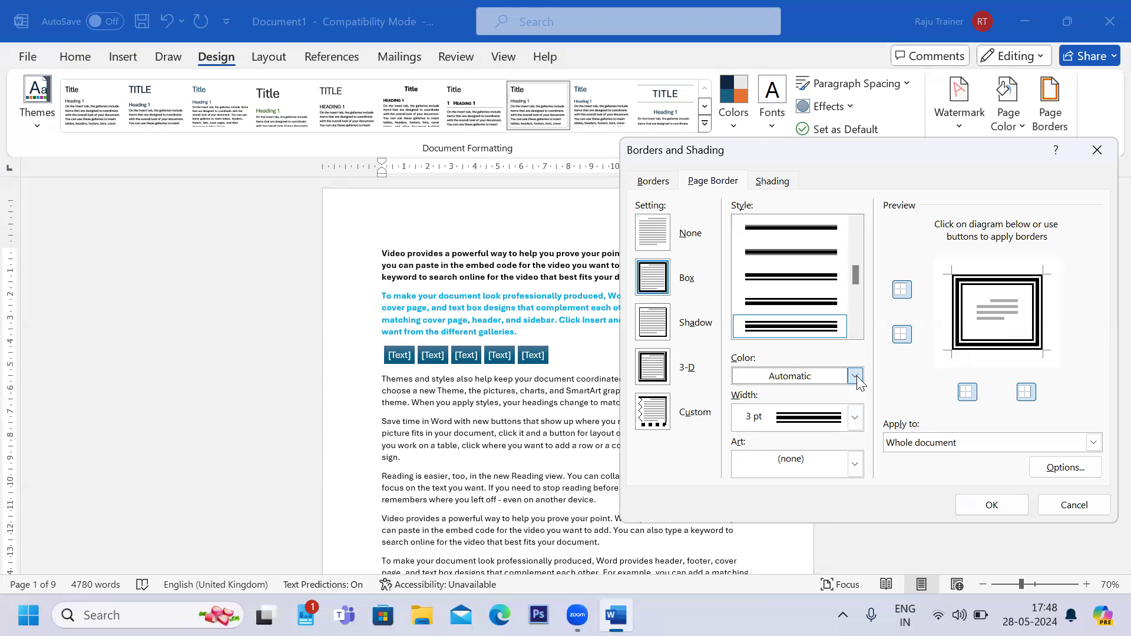
{"action": "left_click", "coordinate": [785, 324]}
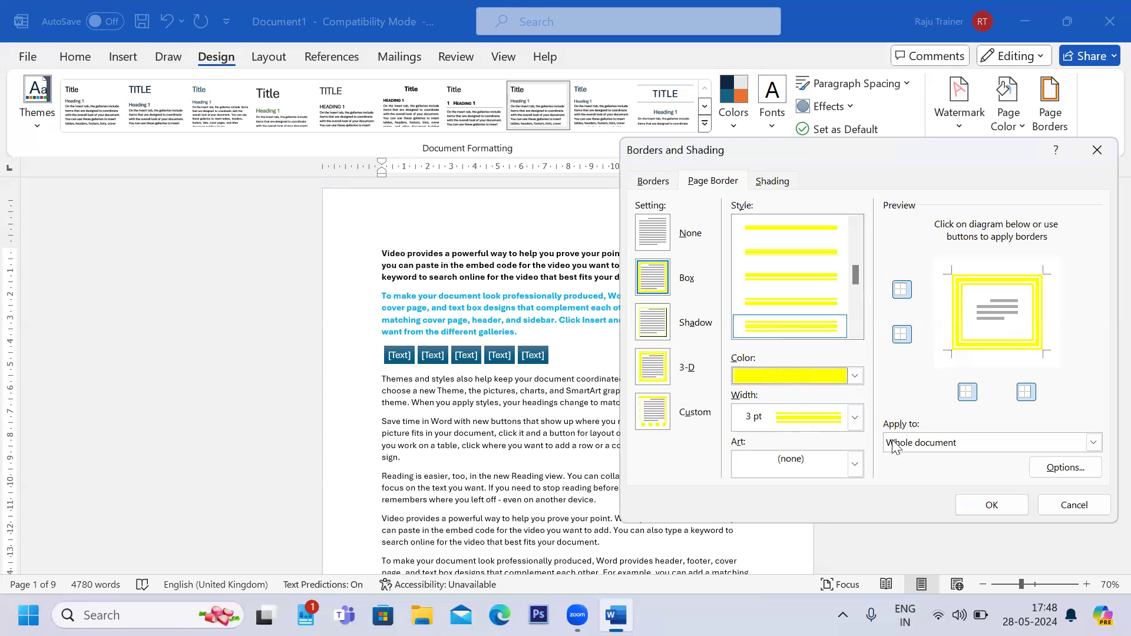
{"action": "left_click", "coordinate": [973, 506]}
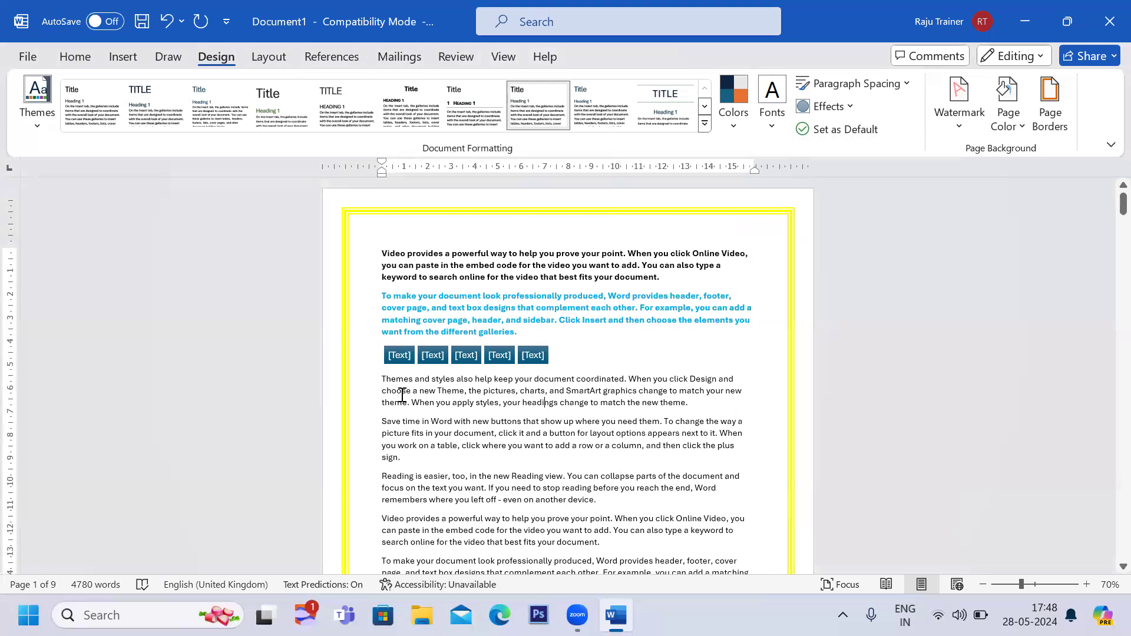
- Shade the two paragraphs below the SmartArt with a light blue theme color
{"action": "left_click_drag", "start_coordinate": [382, 379], "coordinate": [406, 459]}
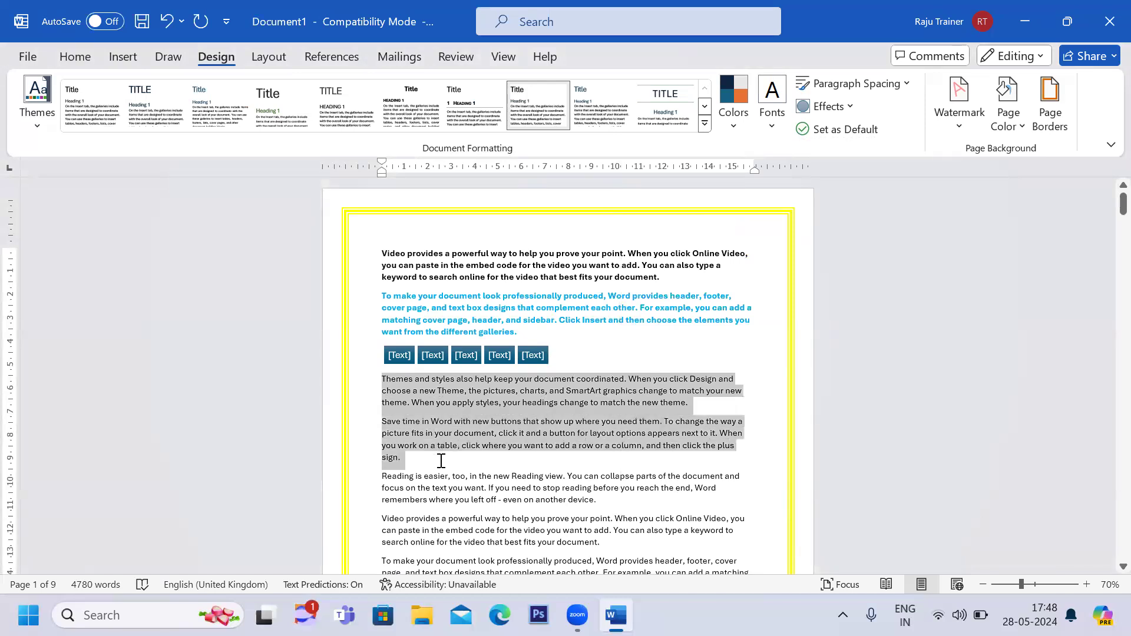
{"action": "left_click", "coordinate": [83, 53]}
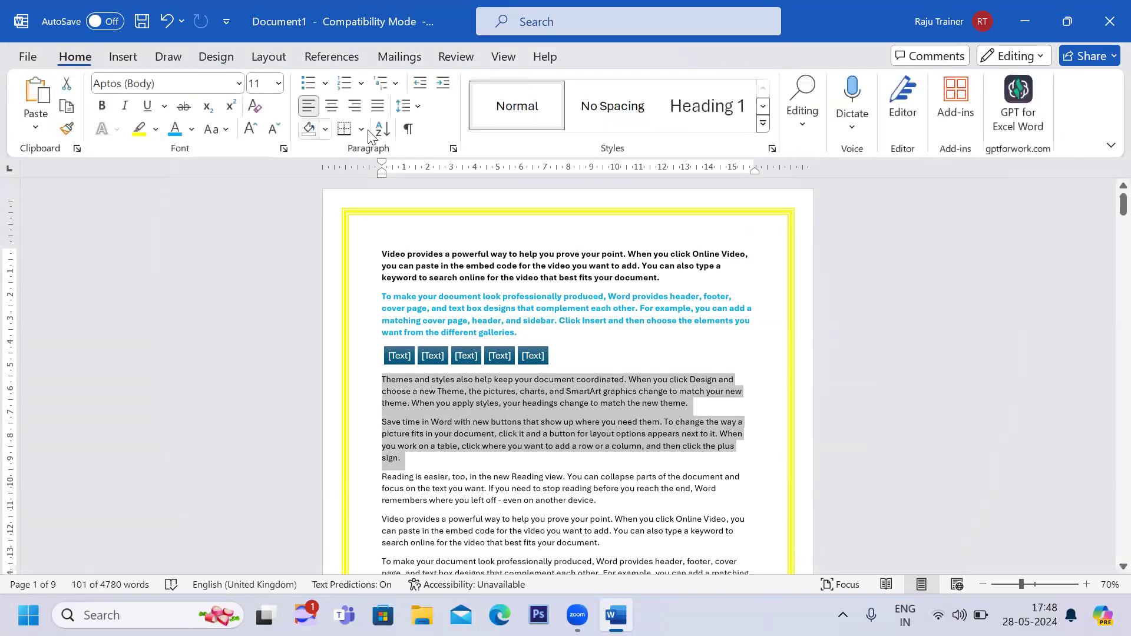
{"action": "left_click", "coordinate": [326, 129]}
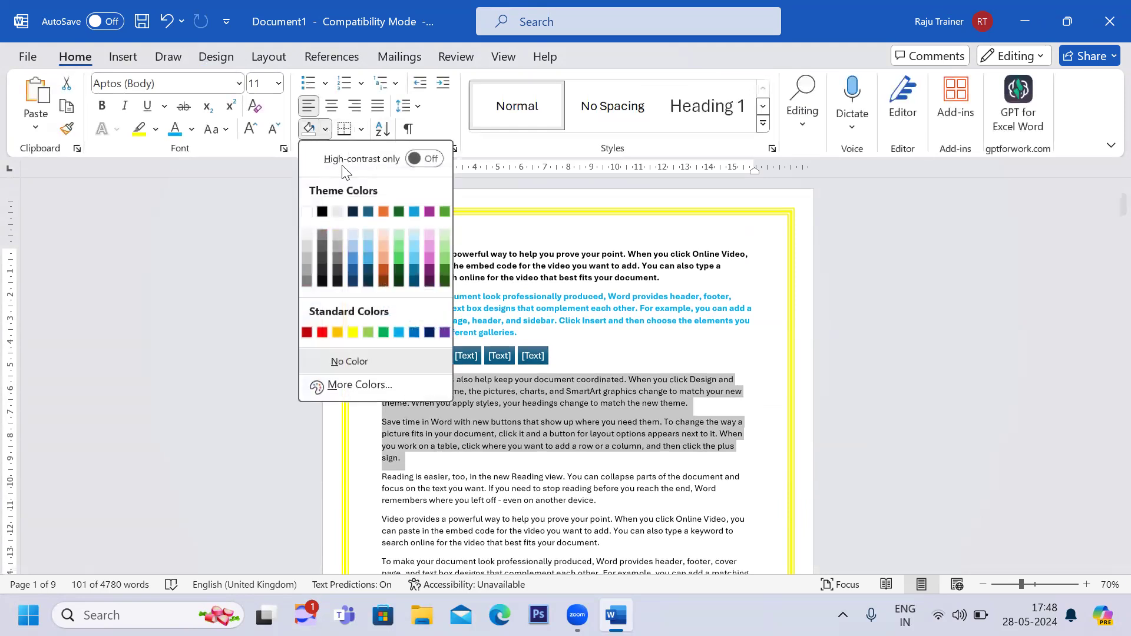
{"action": "left_click", "coordinate": [369, 248]}
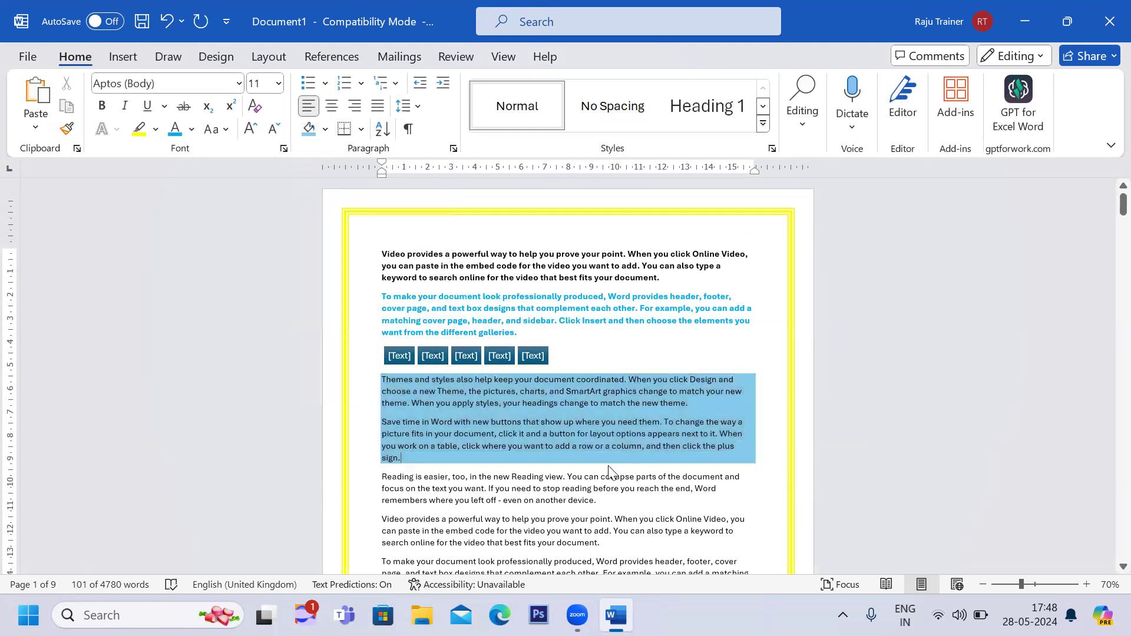
{"action": "key", "text": "ctrl+b"}
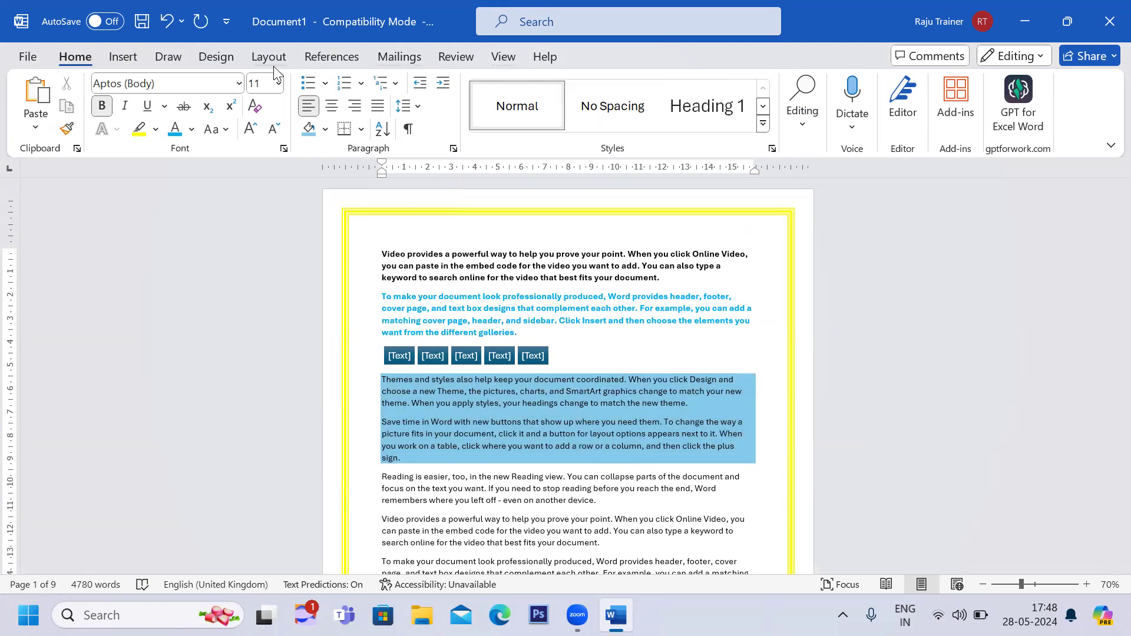
- Preview different document themes and theme color sets on the shaded paragraphs and SmartArt
{"action": "left_click", "coordinate": [210, 59]}
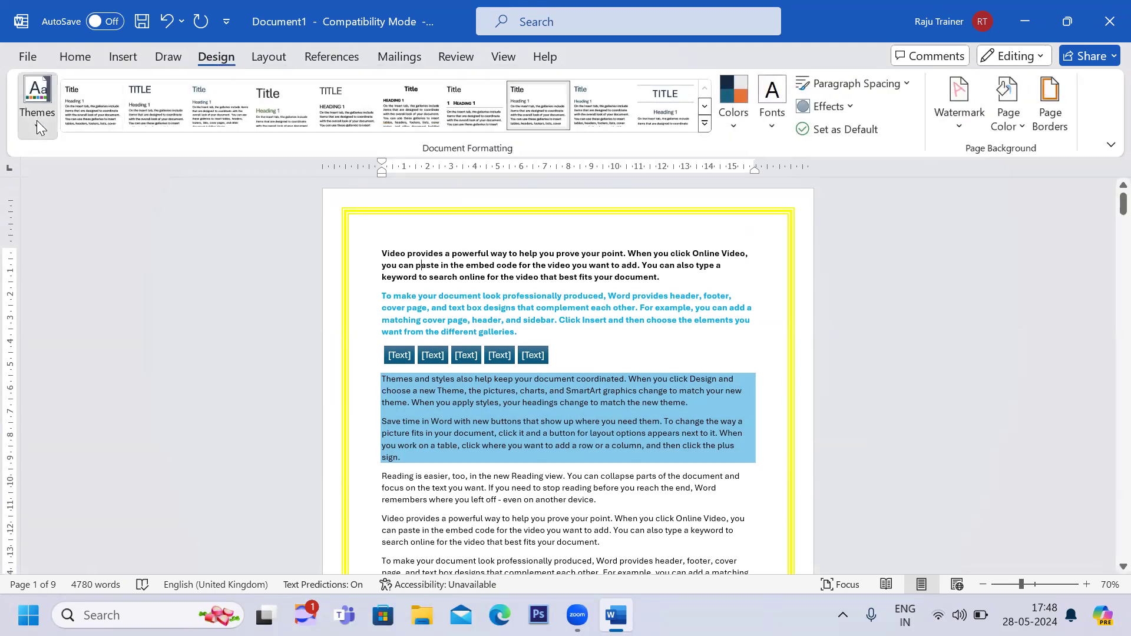
{"action": "left_click", "coordinate": [37, 112]}
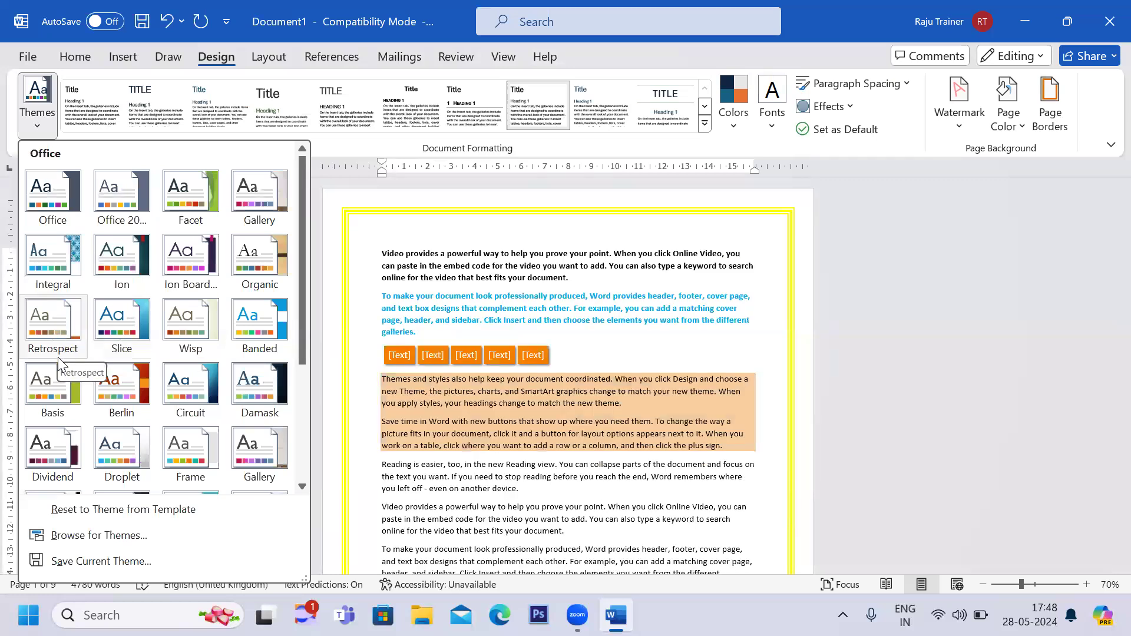
{"action": "left_click", "coordinate": [732, 115]}
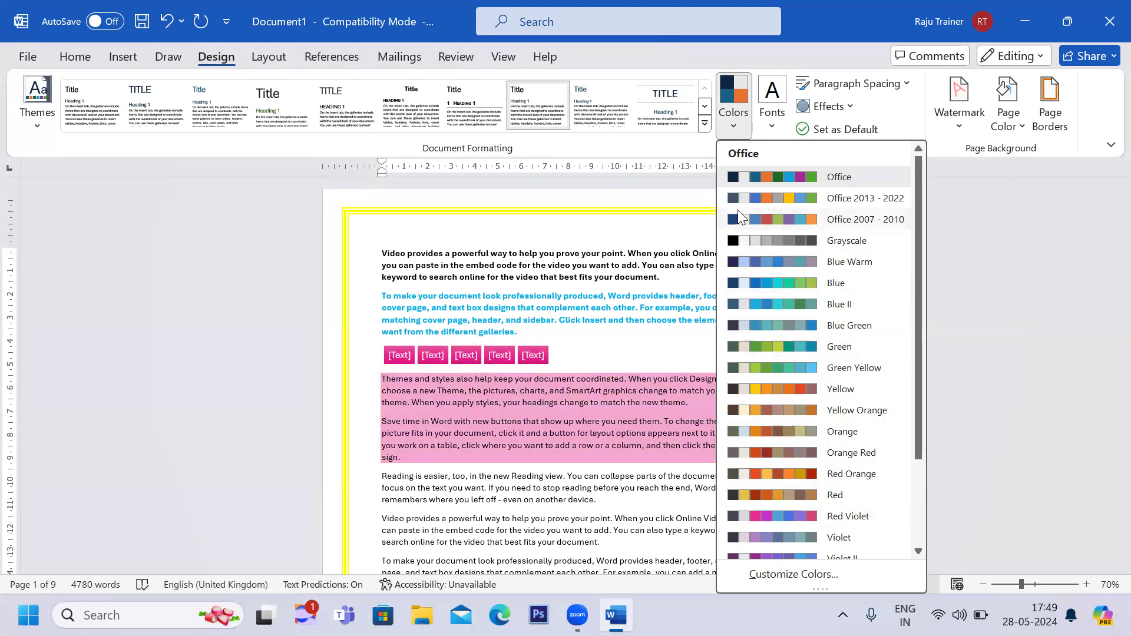
- Preview theme font sets such as Arial and Century Schoolbook, and apply Calibri-Cambria to the document
{"action": "left_click", "coordinate": [769, 125]}
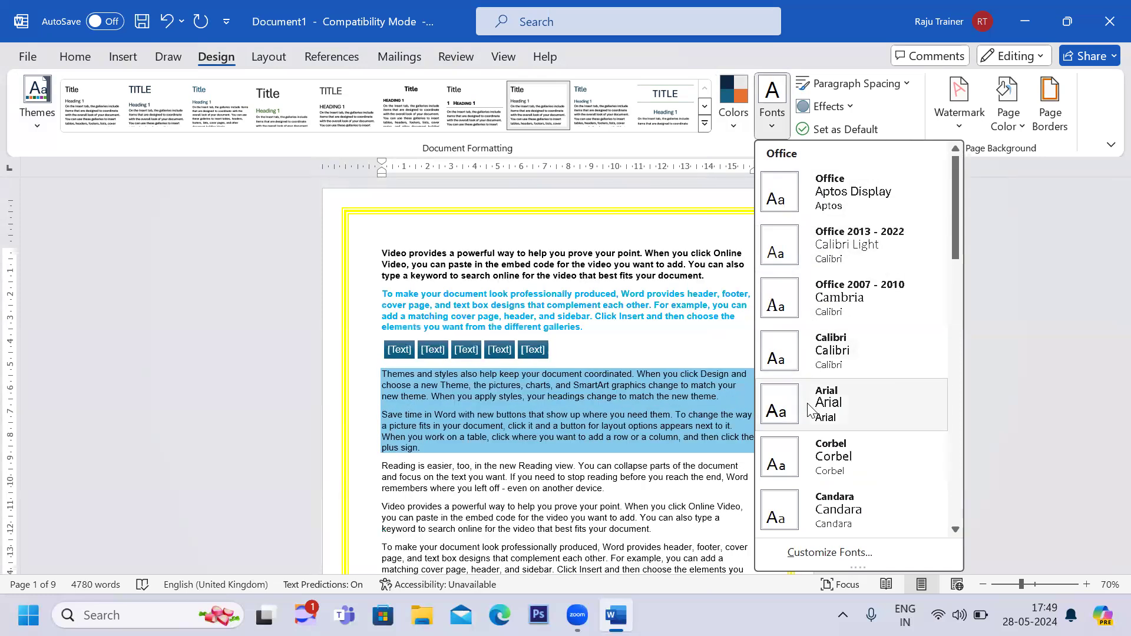
{"action": "left_click_drag", "start_coordinate": [955, 259], "coordinate": [955, 400]}
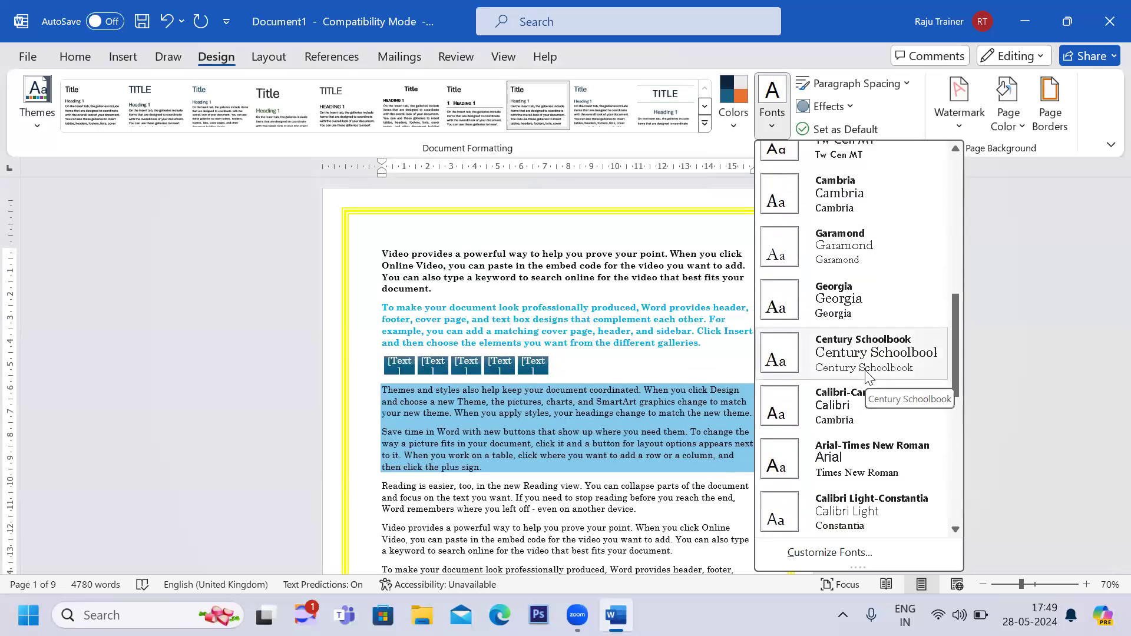
{"action": "left_click", "coordinate": [841, 415]}
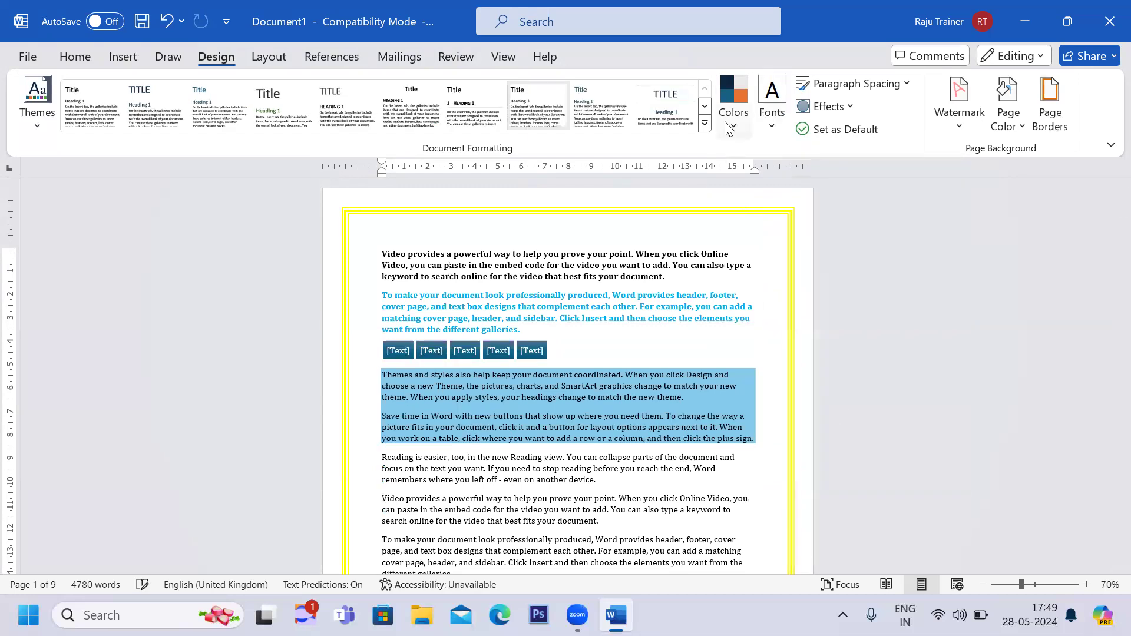
- Apply the Yellow Orange theme colors to the document
{"action": "left_click", "coordinate": [733, 101]}
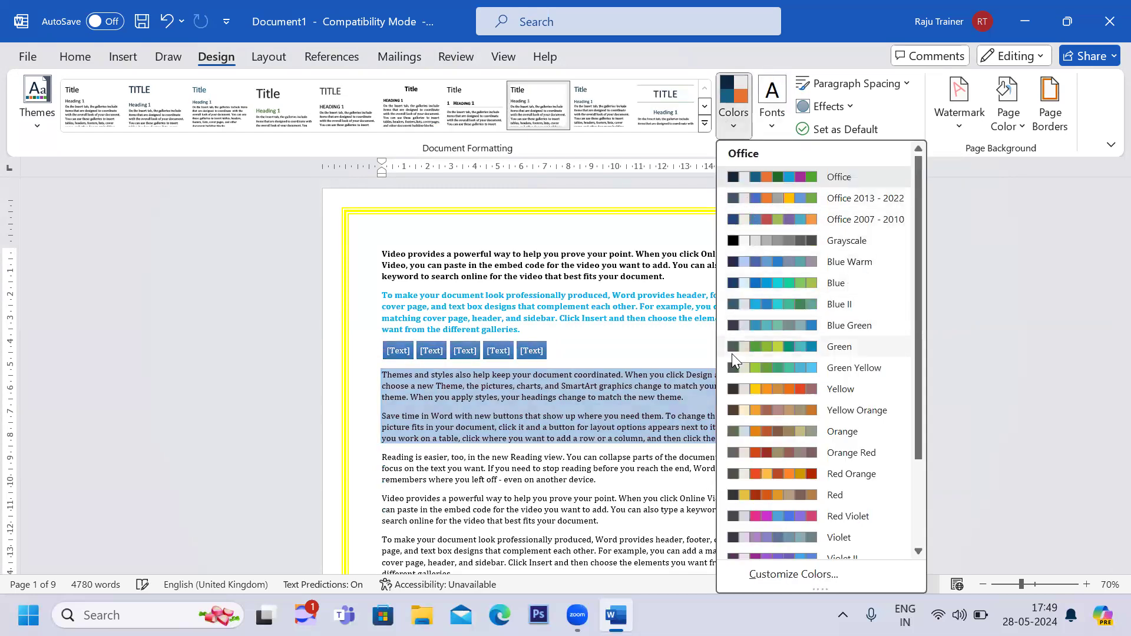
{"action": "left_click", "coordinate": [731, 410]}
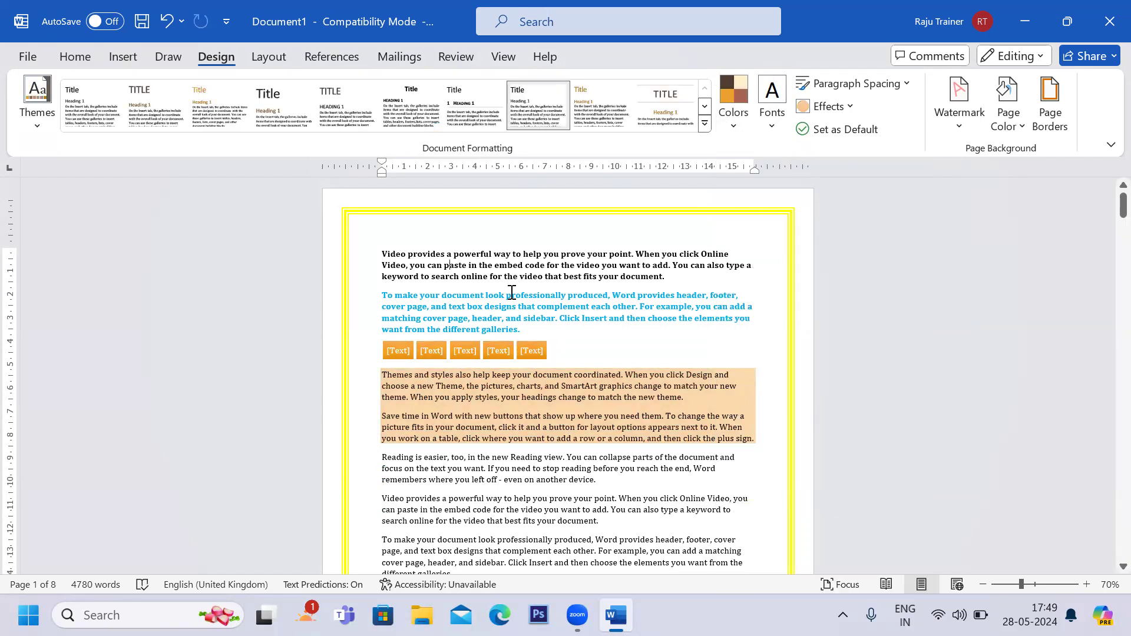
{"action": "key", "text": "ctrl+z"}
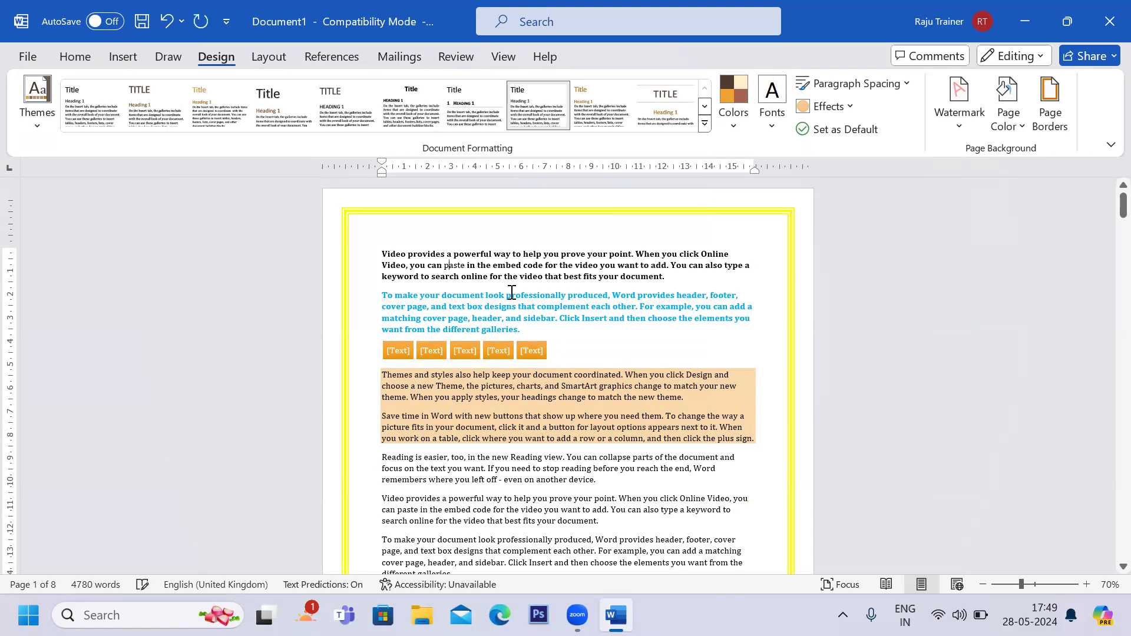
- Create a new blank document and generate ten paragraphs of sample text with =rand(10)
{"action": "key", "text": "ctrl+n"}
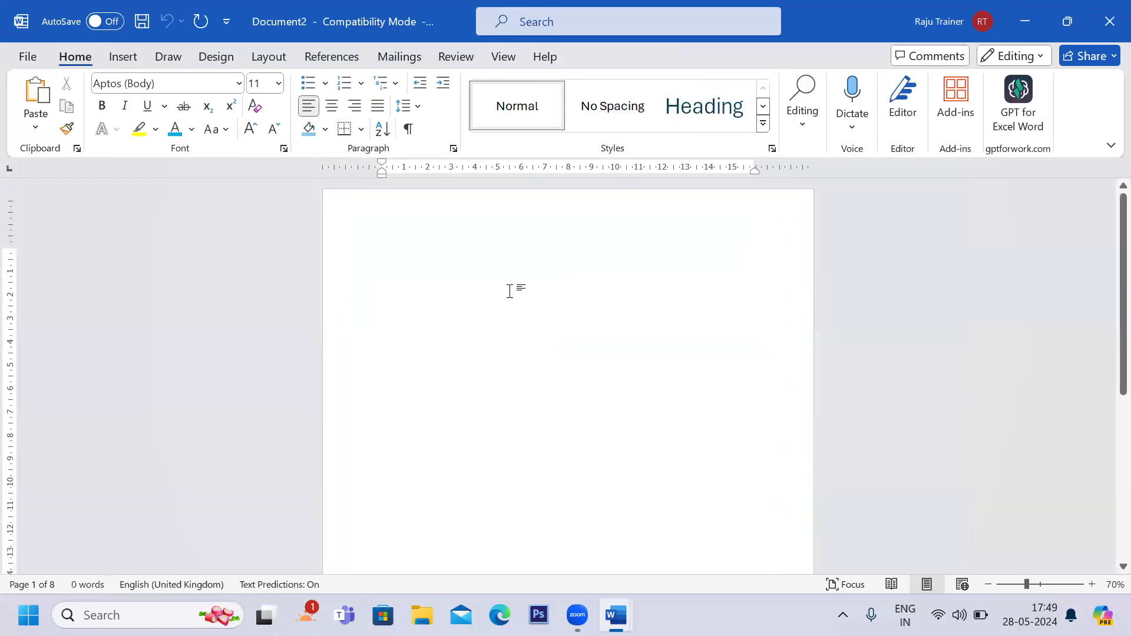
{"action": "type", "text": "=rand"}
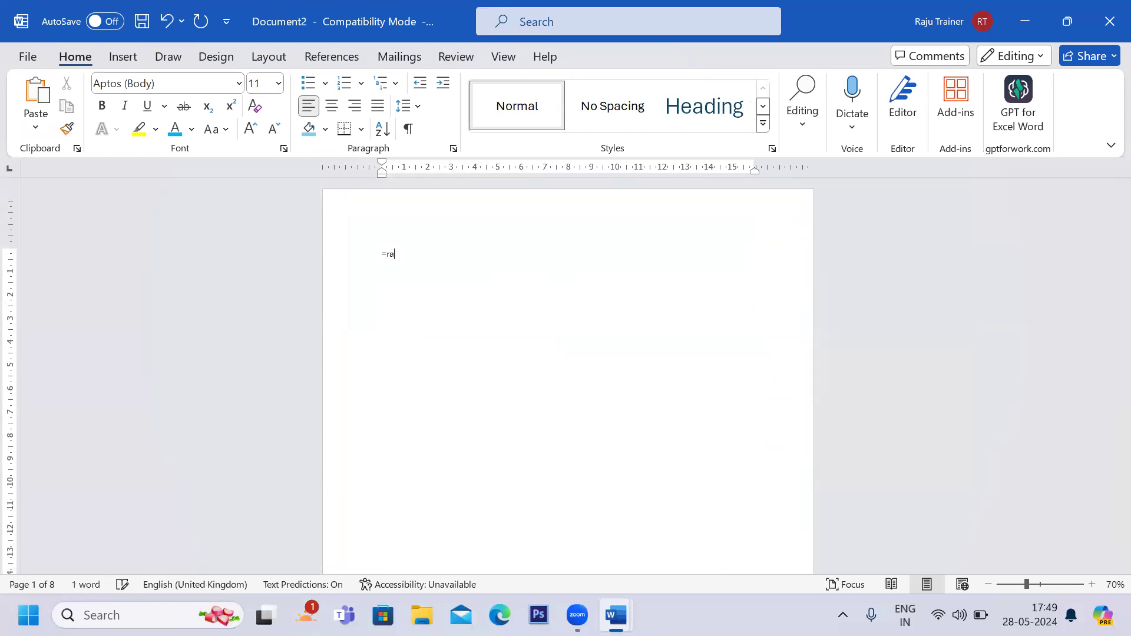
{"action": "scroll", "coordinate": [510, 292], "scroll_direction": "up", "scroll_amount": 7, "text": "ctrl"}
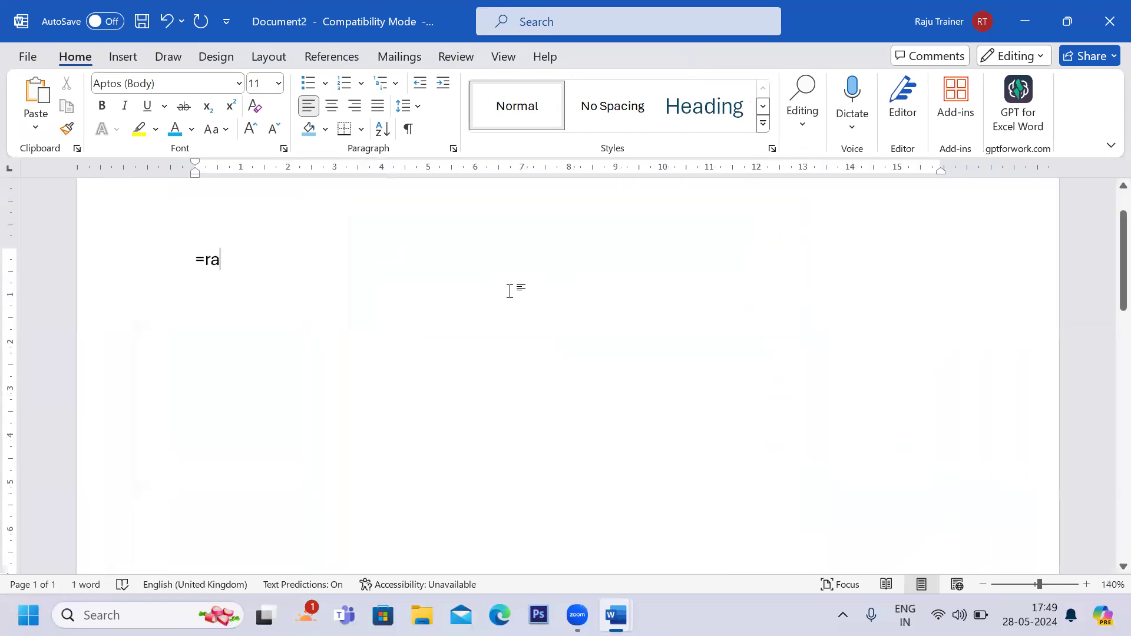
{"action": "type", "text": "(10)"}
{"action": "key", "text": "Return"}
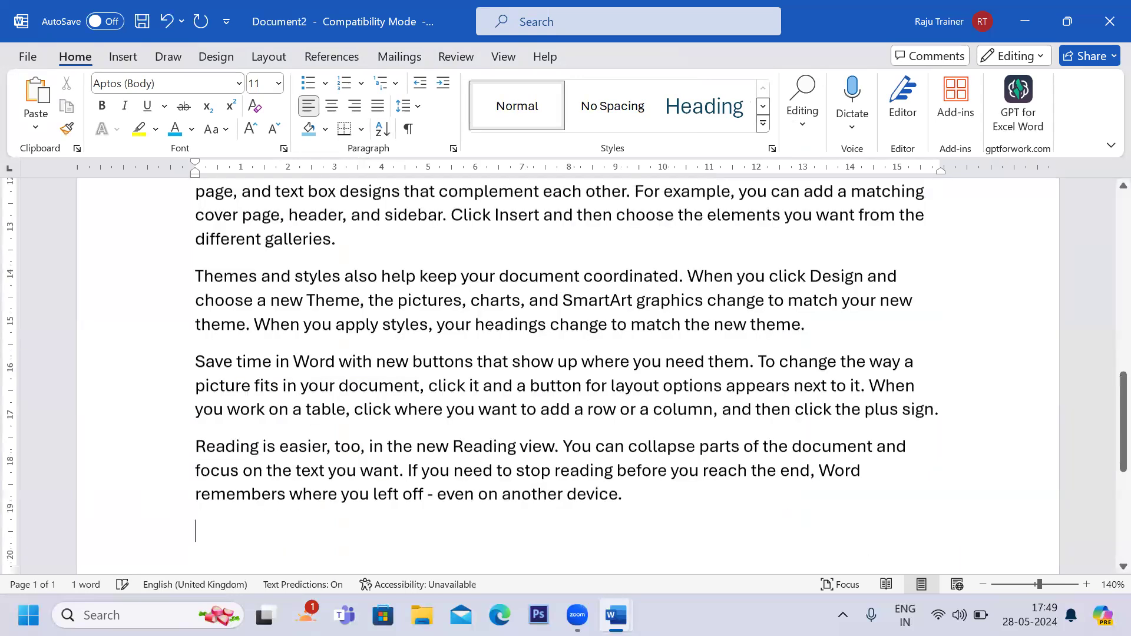
{"action": "scroll", "coordinate": [512, 294], "scroll_direction": "down", "scroll_amount": 3, "text": "ctrl"}
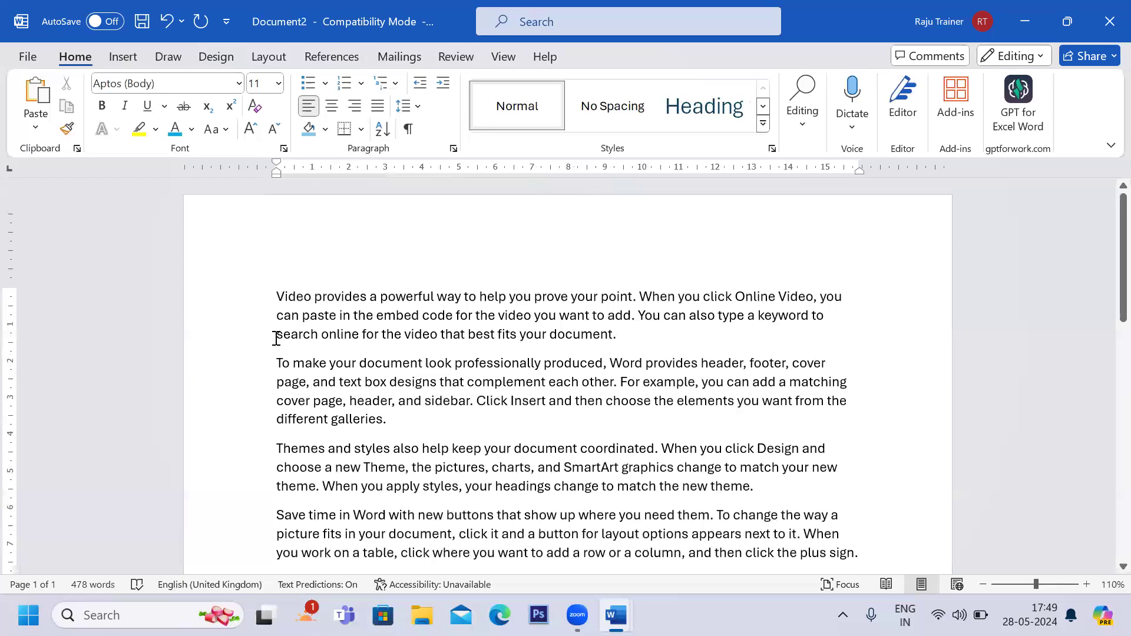
- Shade the first two paragraphs of the new document with a medium blue theme color
{"action": "left_click_drag", "start_coordinate": [405, 319], "coordinate": [480, 433]}
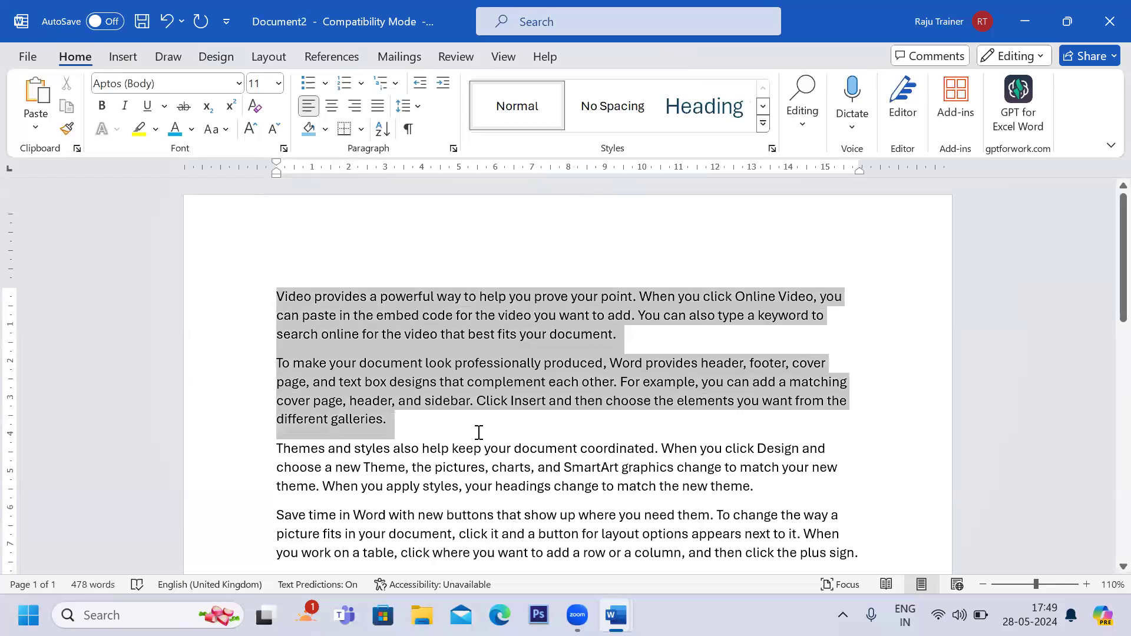
{"action": "left_click", "coordinate": [325, 129]}
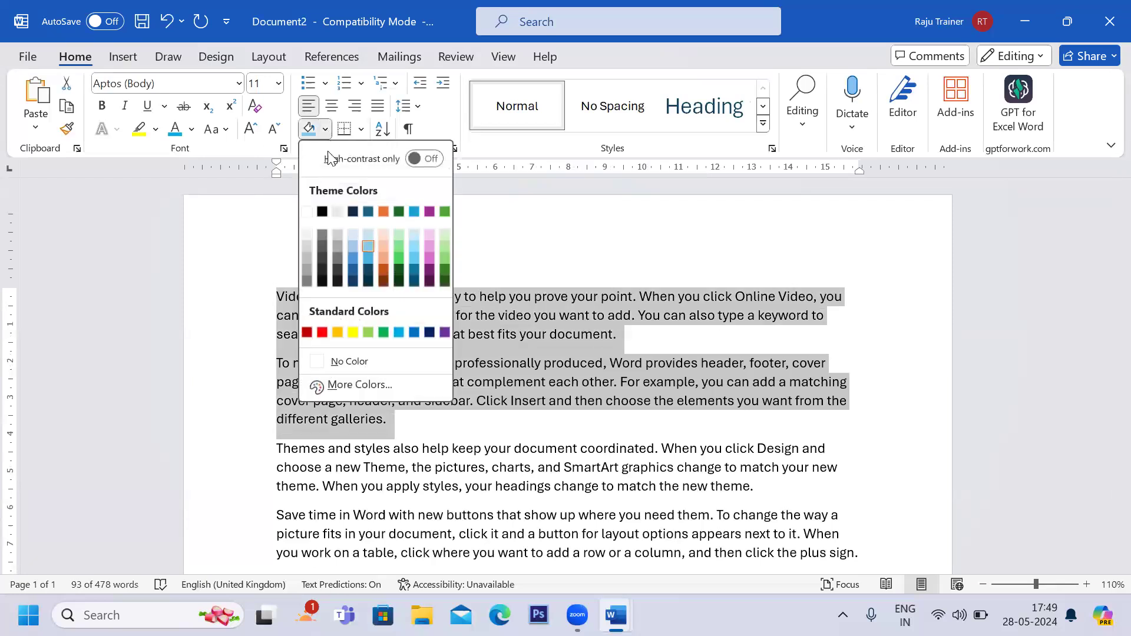
{"action": "left_click", "coordinate": [365, 256]}
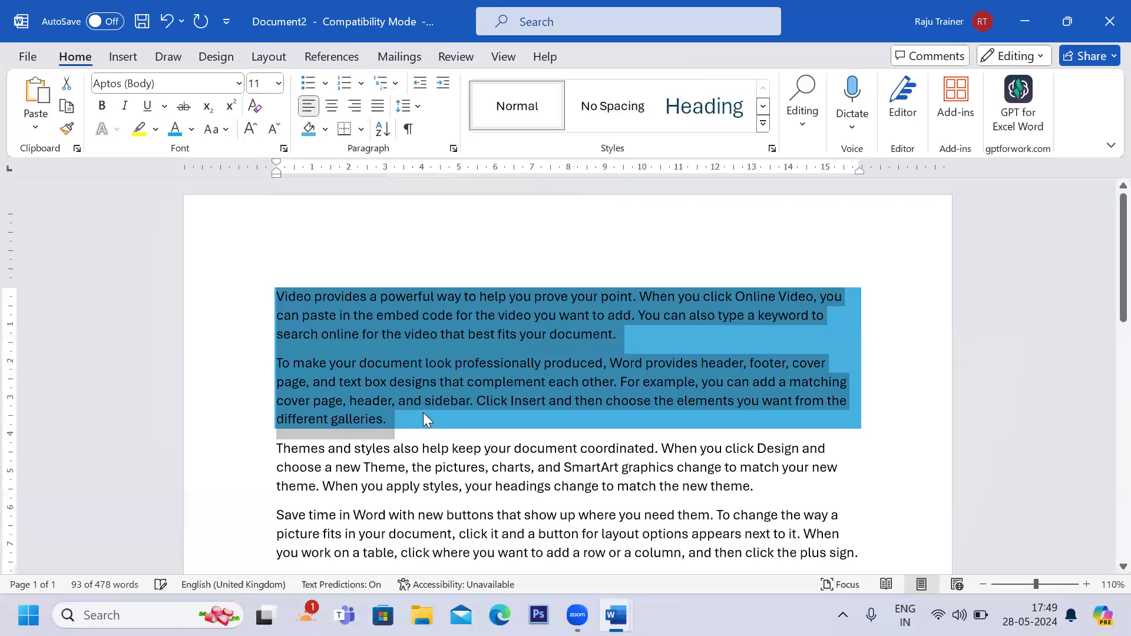
- Apply all borders to the two shaded paragraphs and deselect them
{"action": "scroll", "coordinate": [351, 307], "scroll_direction": "down", "scroll_amount": 3}
{"action": "left_click", "coordinate": [361, 129]}
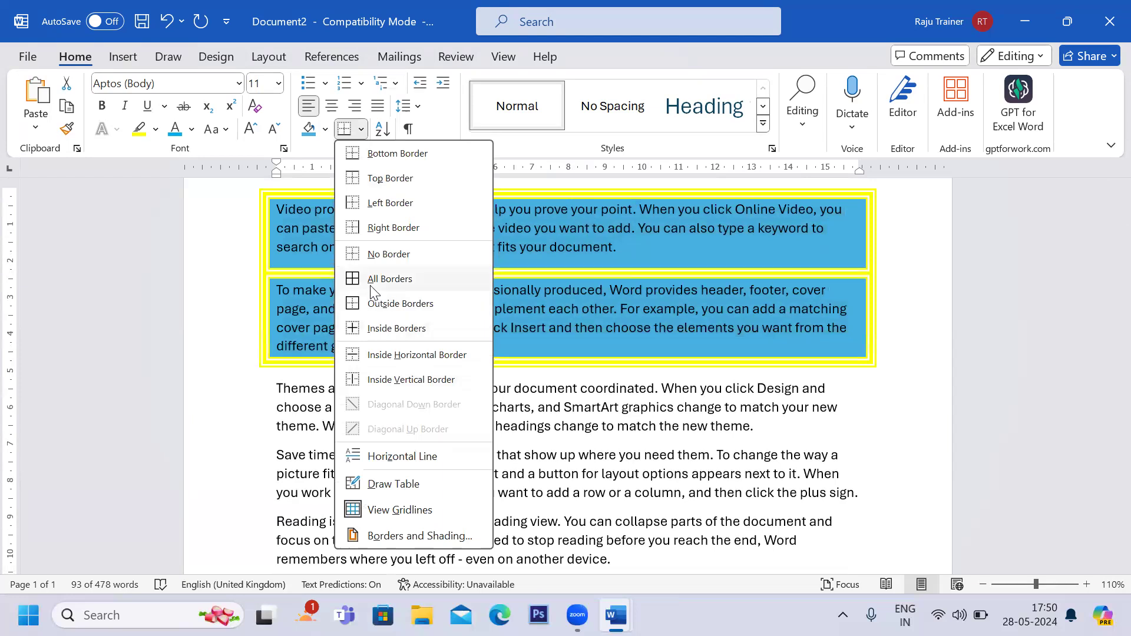
{"action": "left_click", "coordinate": [374, 279]}
{"action": "left_click", "coordinate": [424, 394]}
{"action": "scroll", "coordinate": [424, 394], "scroll_direction": "down", "scroll_amount": 4}
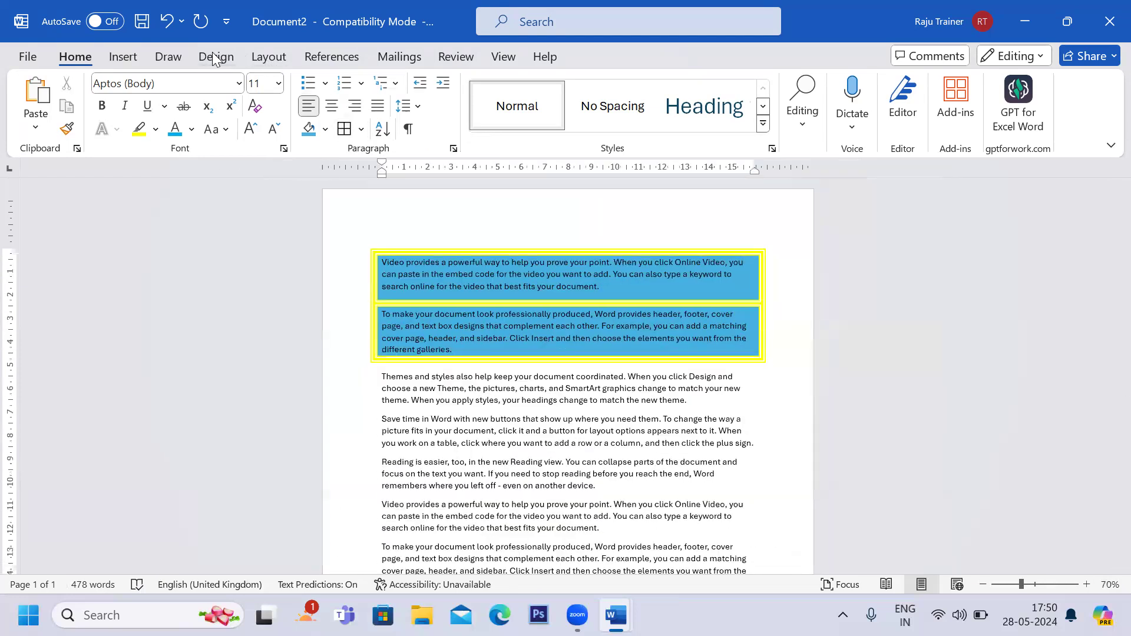
- Apply the Green Yellow theme colors to the new document and preview further color sets such as Slipstream
{"action": "left_click", "coordinate": [215, 57]}
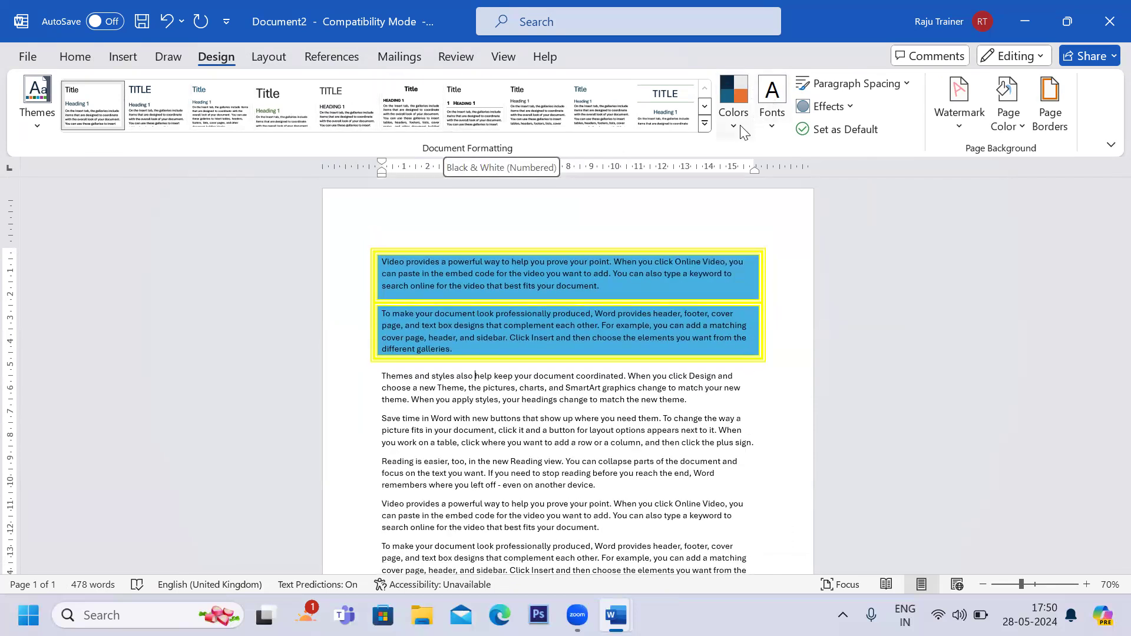
{"action": "left_click", "coordinate": [739, 125]}
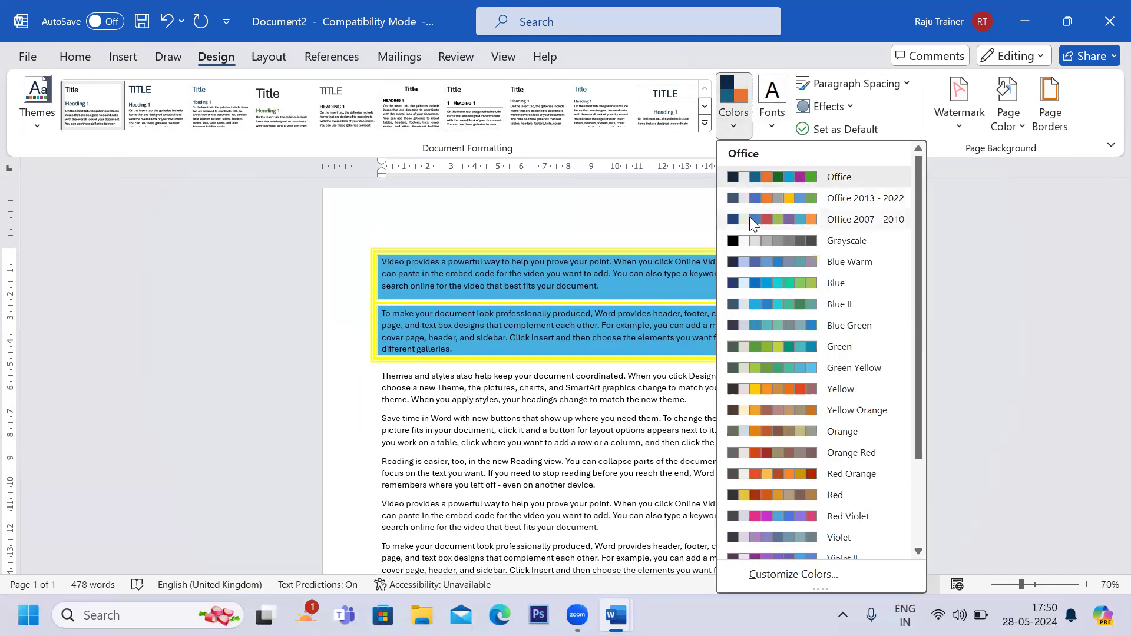
{"action": "left_click", "coordinate": [758, 366]}
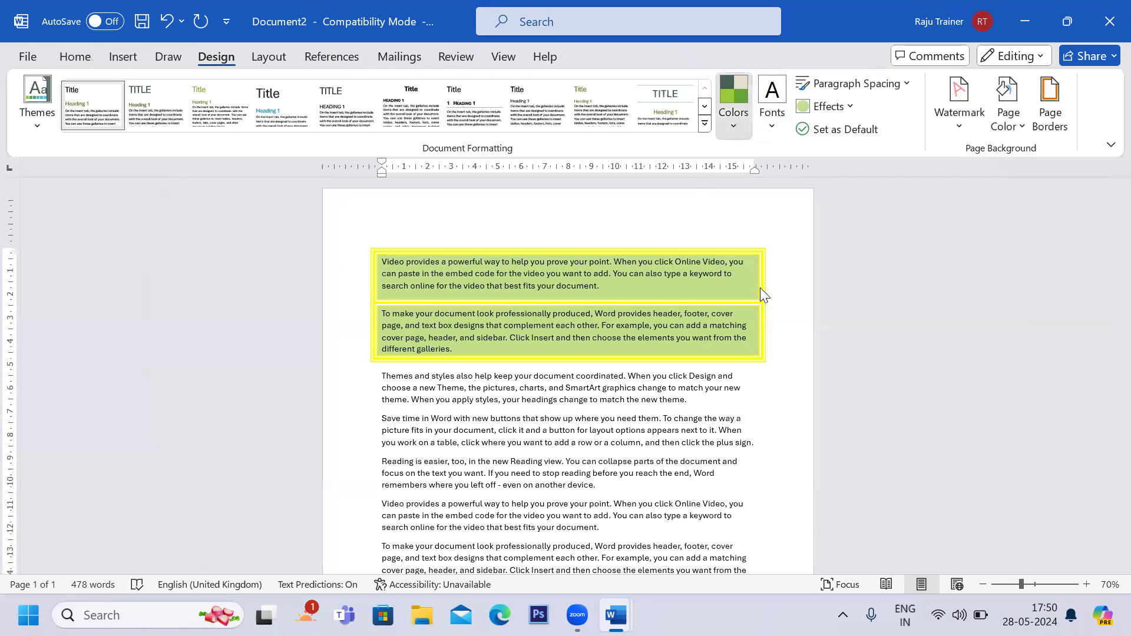
{"action": "scroll", "coordinate": [764, 467], "scroll_direction": "down", "scroll_amount": 3}
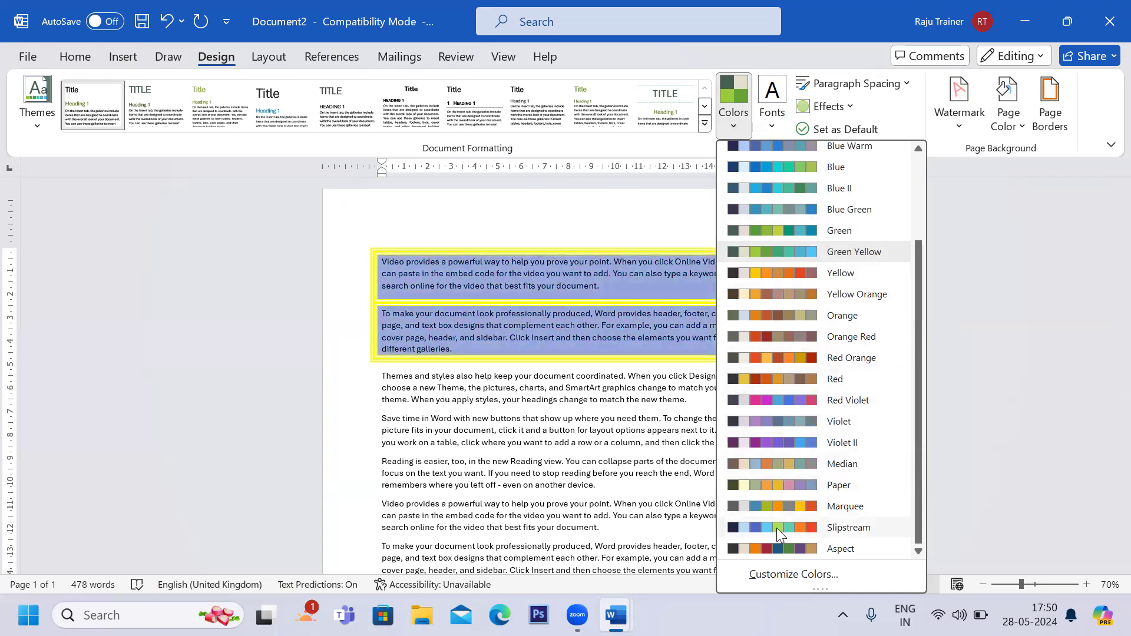
- Apply the Violet II theme colors and the Calibri Light-Constantia theme fonts to the document
{"action": "left_click", "coordinate": [765, 436]}
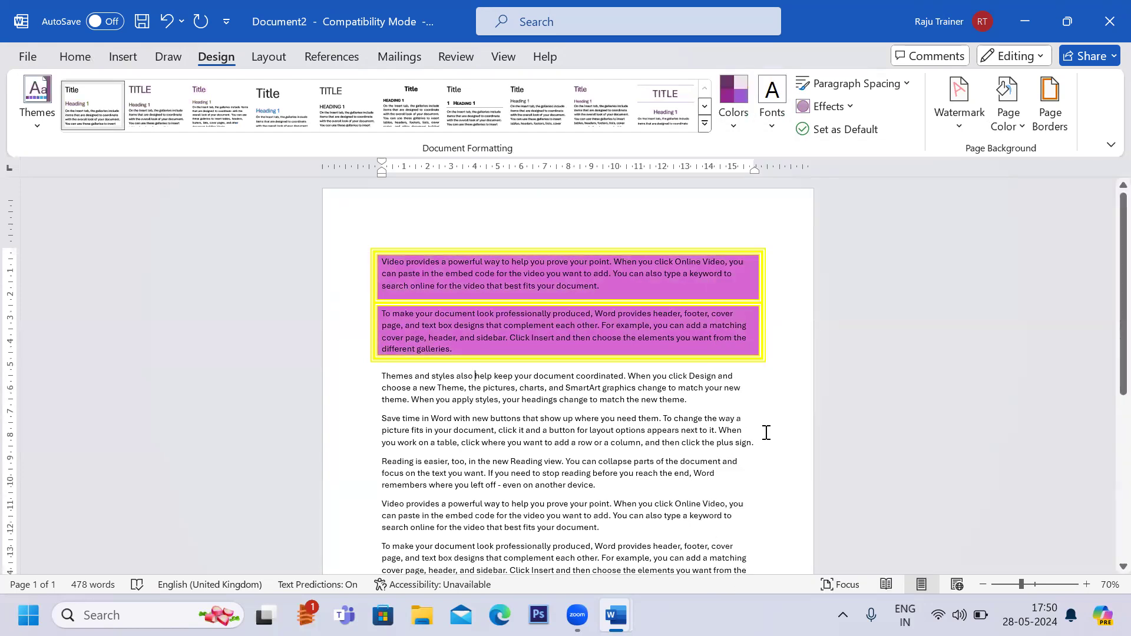
{"action": "left_click", "coordinate": [771, 121]}
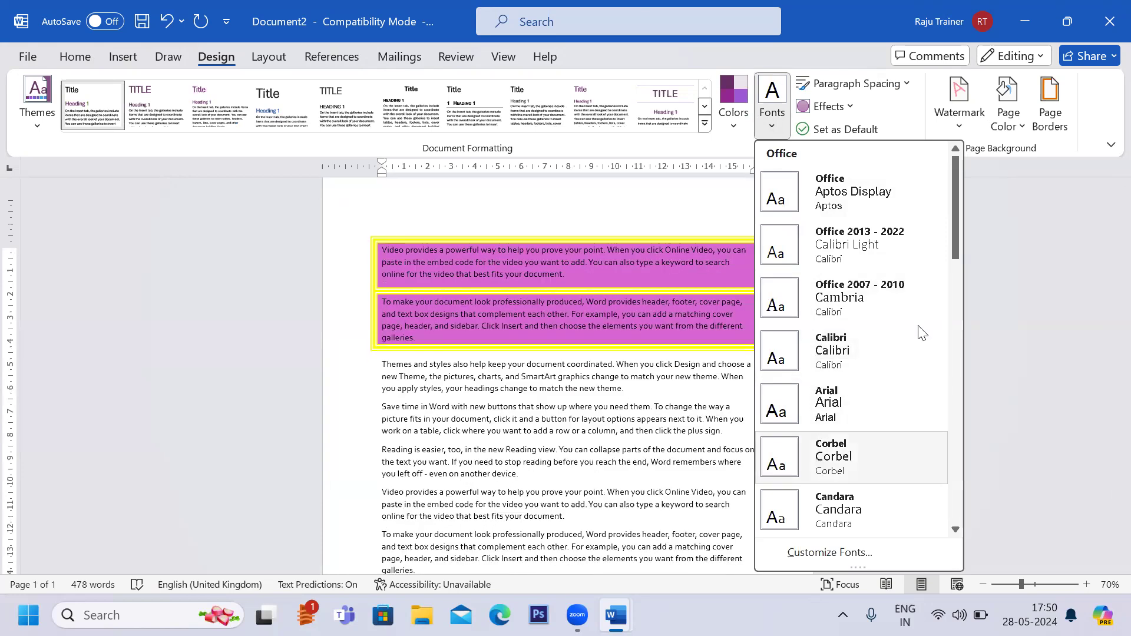
{"action": "left_click_drag", "start_coordinate": [954, 255], "coordinate": [960, 412]}
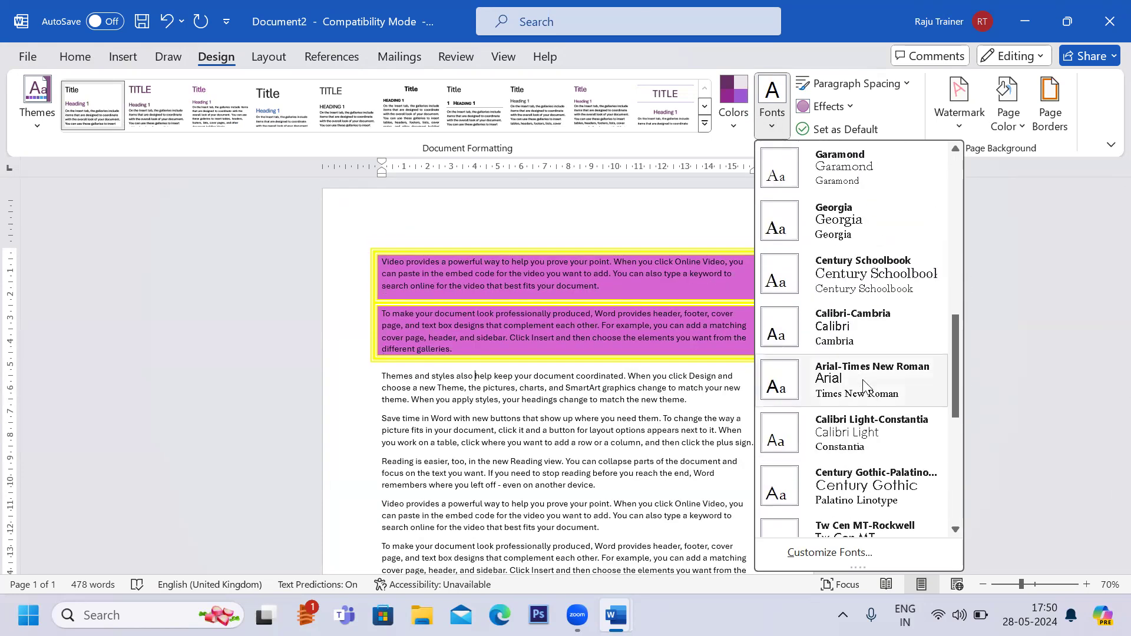
{"action": "left_click", "coordinate": [827, 436]}
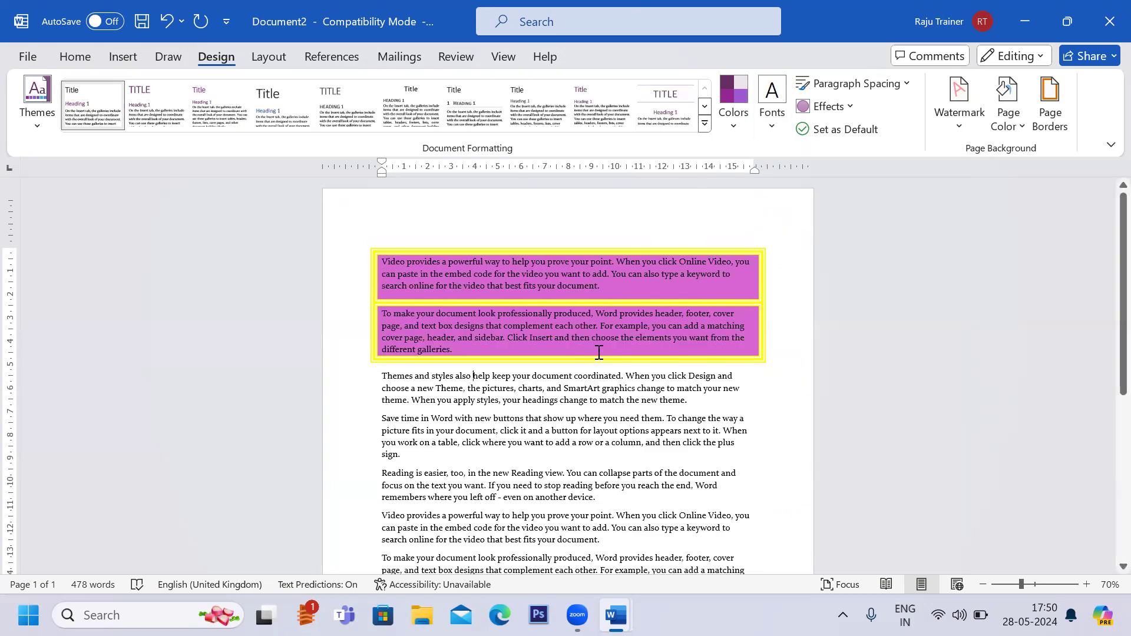
- Insert an empty paragraph after the third paragraph, which ends with "match the new theme."
{"action": "scroll", "coordinate": [683, 401], "scroll_direction": "up", "scroll_amount": 5, "text": "ctrl"}
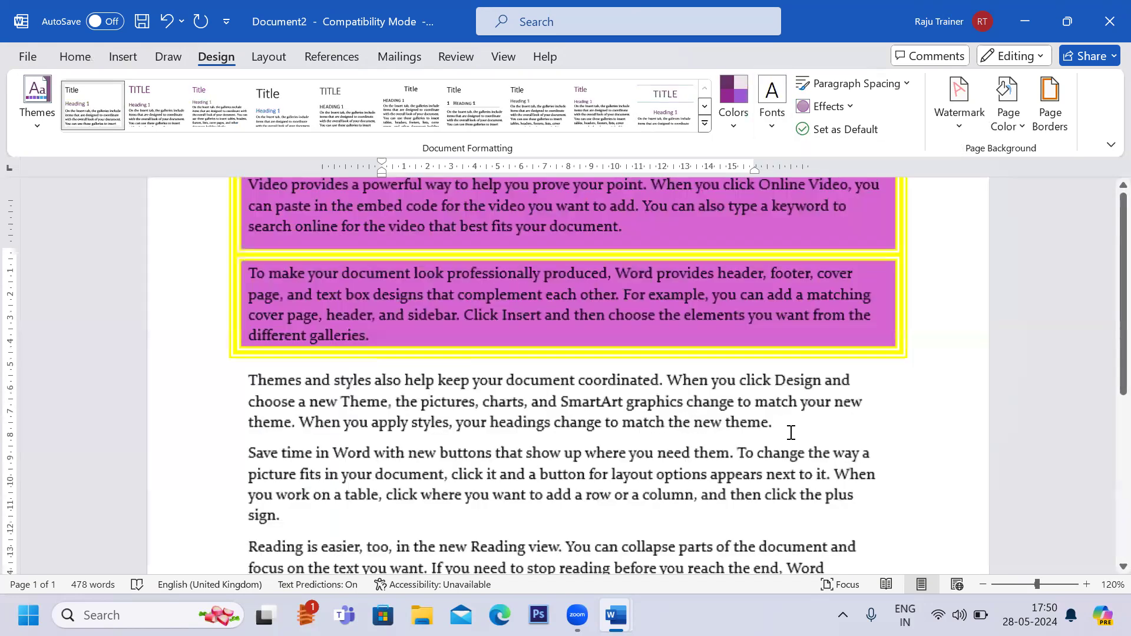
{"action": "key", "text": "Return"}
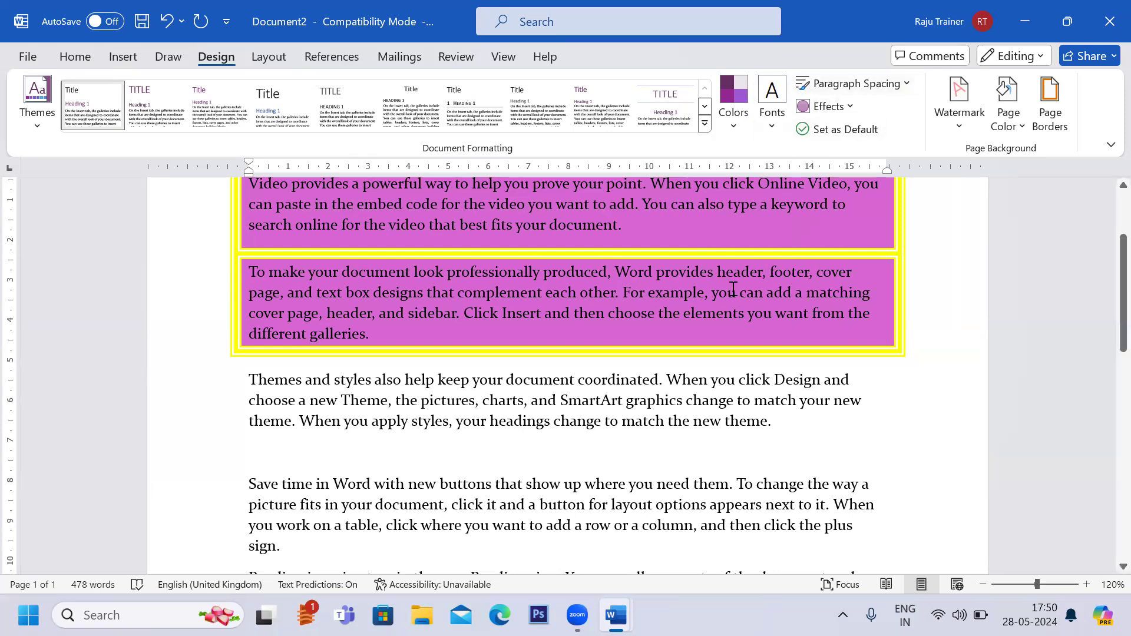
{"action": "scroll", "coordinate": [734, 289], "scroll_direction": "up", "scroll_amount": 1}
{"action": "scroll", "coordinate": [733, 289], "scroll_direction": "up", "scroll_amount": 2}
{"action": "scroll", "coordinate": [732, 290], "scroll_direction": "down", "scroll_amount": 3, "text": "ctrl"}
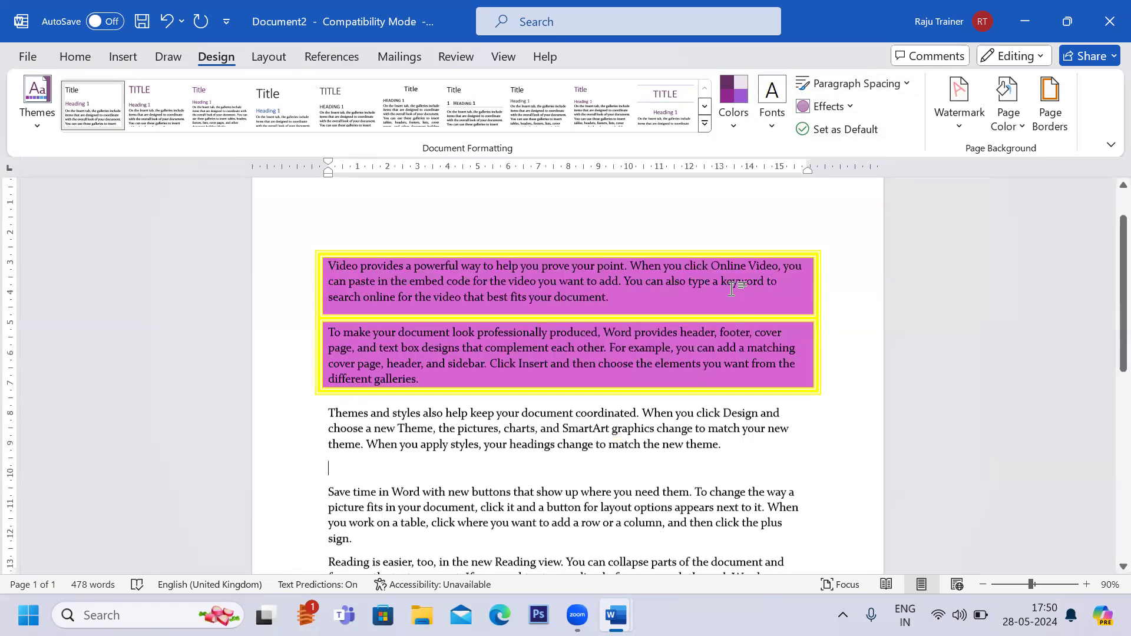
{"action": "scroll", "coordinate": [732, 291], "scroll_direction": "down", "scroll_amount": 3}
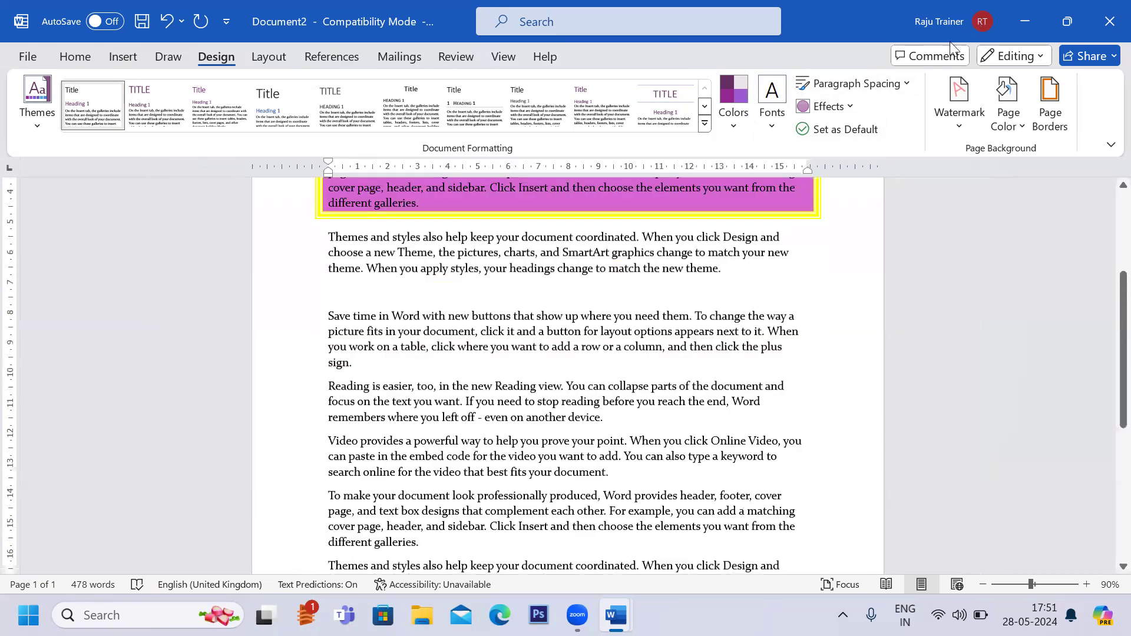
- Try the Default paragraph spacing on the document and apply the Open spacing instead
{"action": "left_click", "coordinate": [878, 85]}
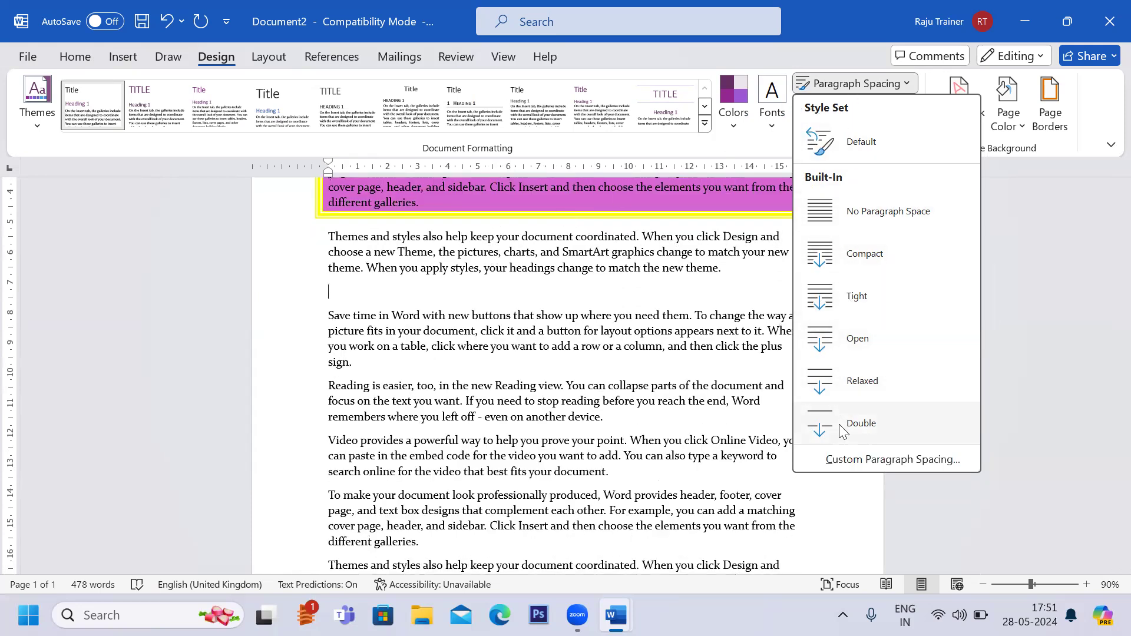
{"action": "left_click", "coordinate": [824, 146]}
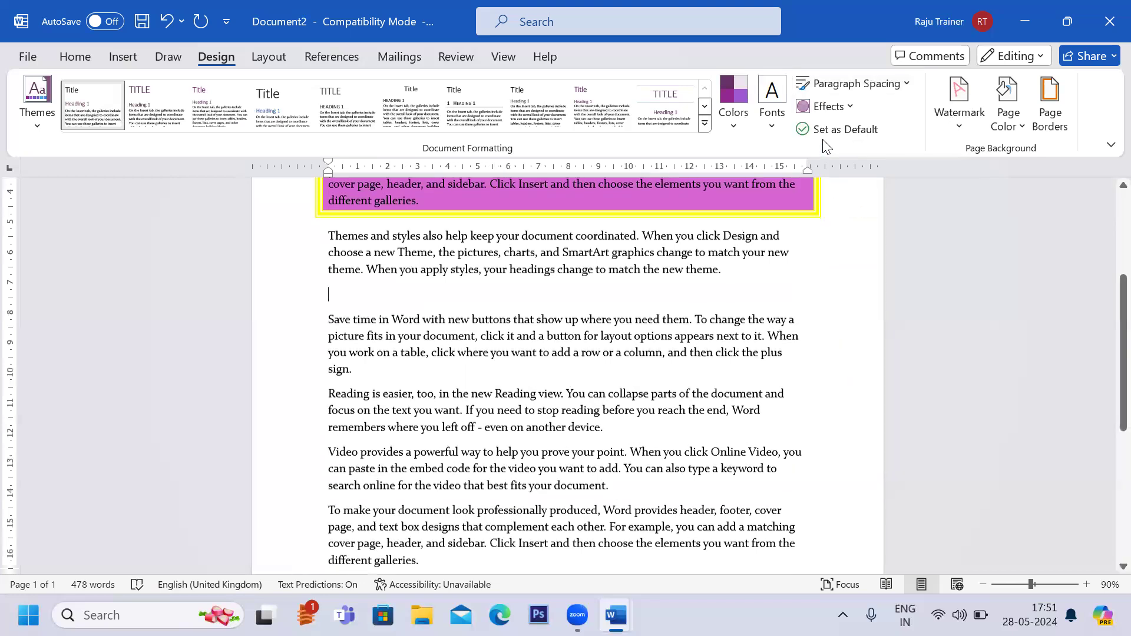
{"action": "left_click", "coordinate": [883, 88]}
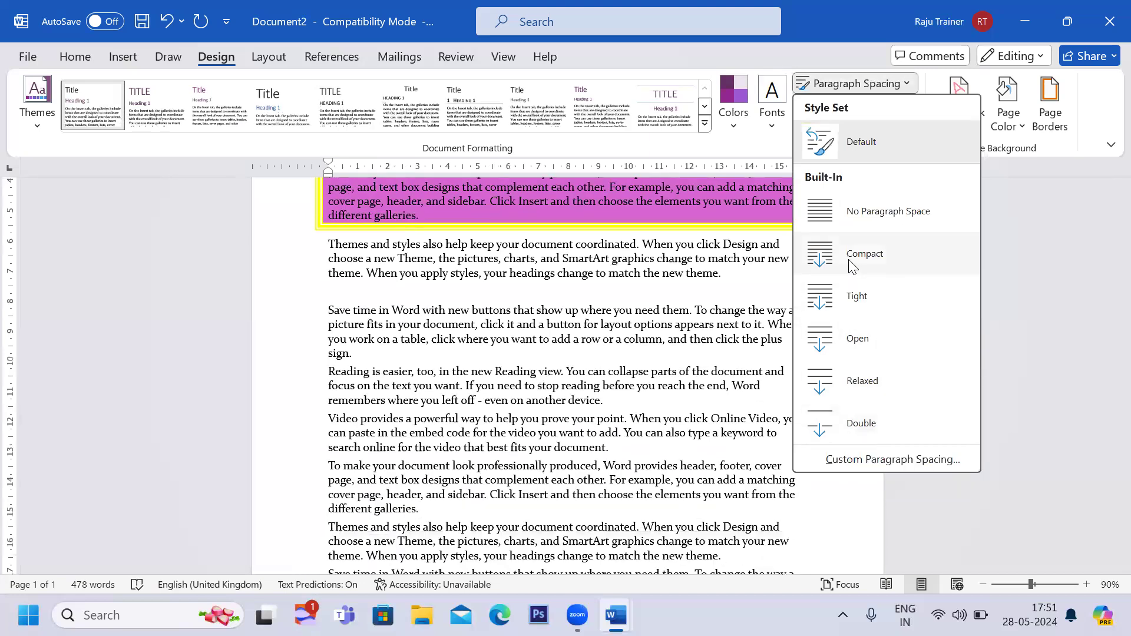
{"action": "left_click", "coordinate": [854, 336]}
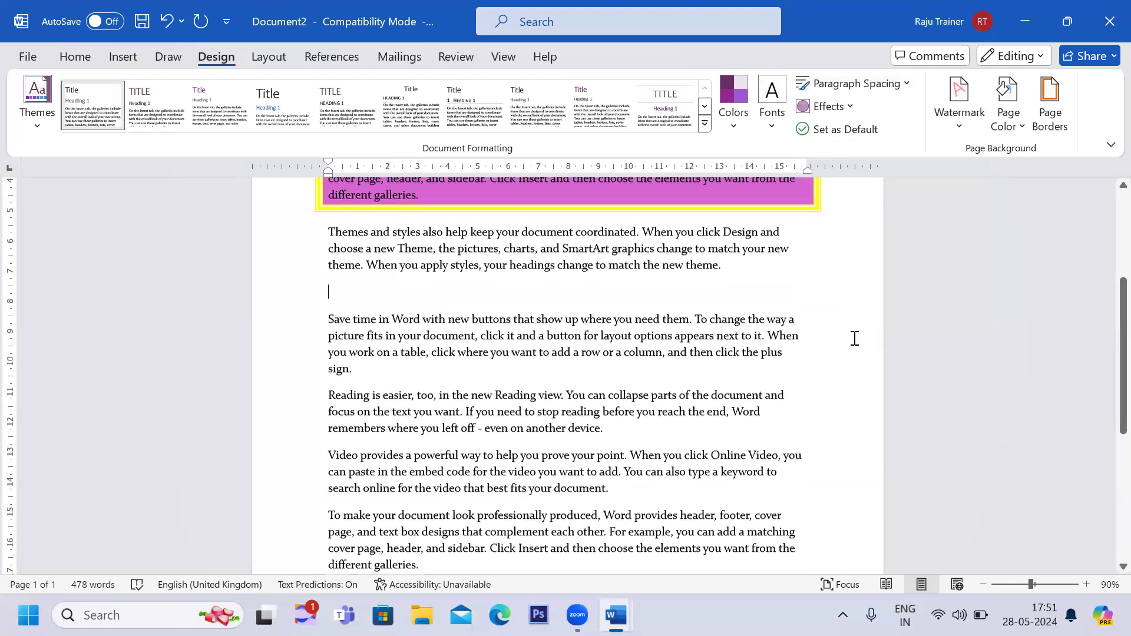
- View the available theme effects without applying one and return to the empty paragraph
{"action": "left_click", "coordinate": [837, 107]}
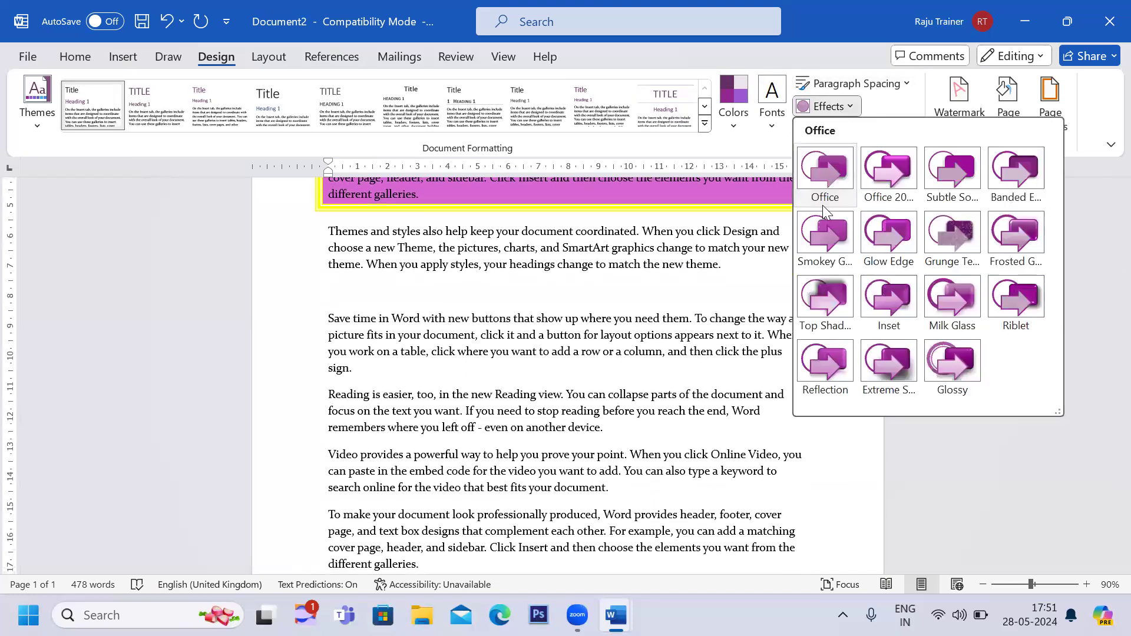
{"action": "scroll", "coordinate": [687, 259], "scroll_direction": "up", "scroll_amount": 3}
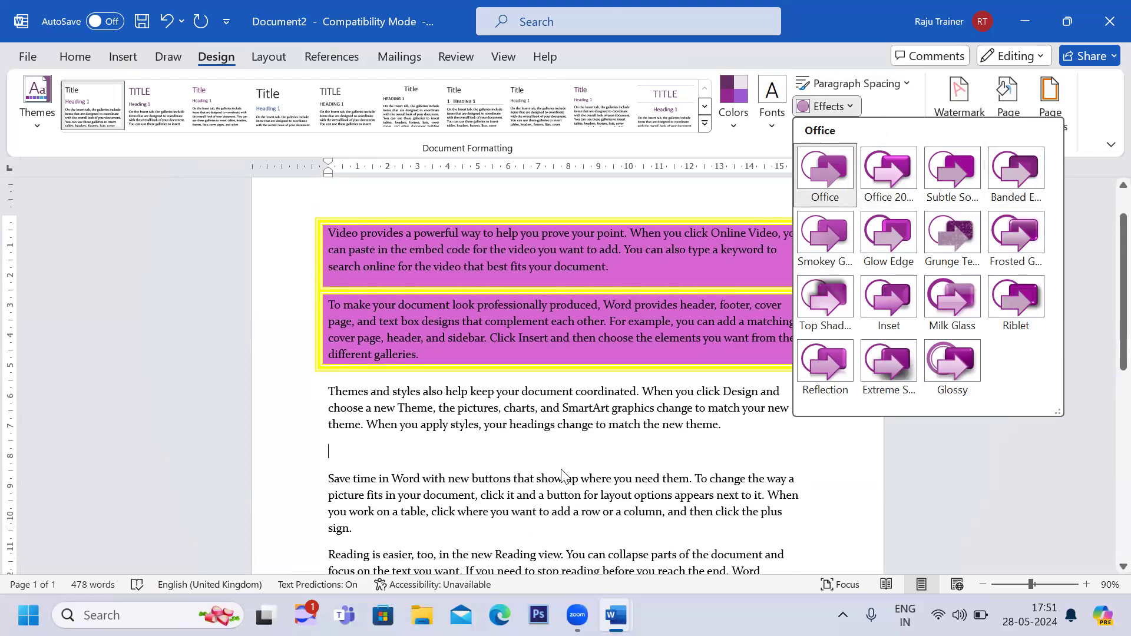
{"action": "left_click", "coordinate": [409, 457]}
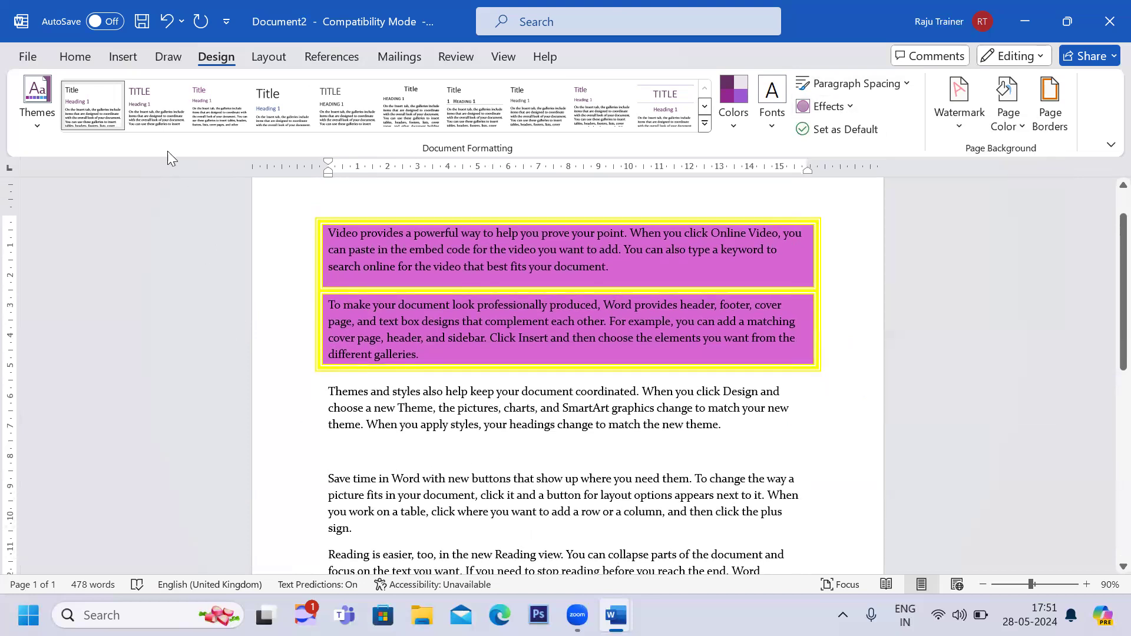
- Insert a Continuous Cycle SmartArt graphic in the empty paragraph below the third paragraph
{"action": "left_click", "coordinate": [139, 56]}
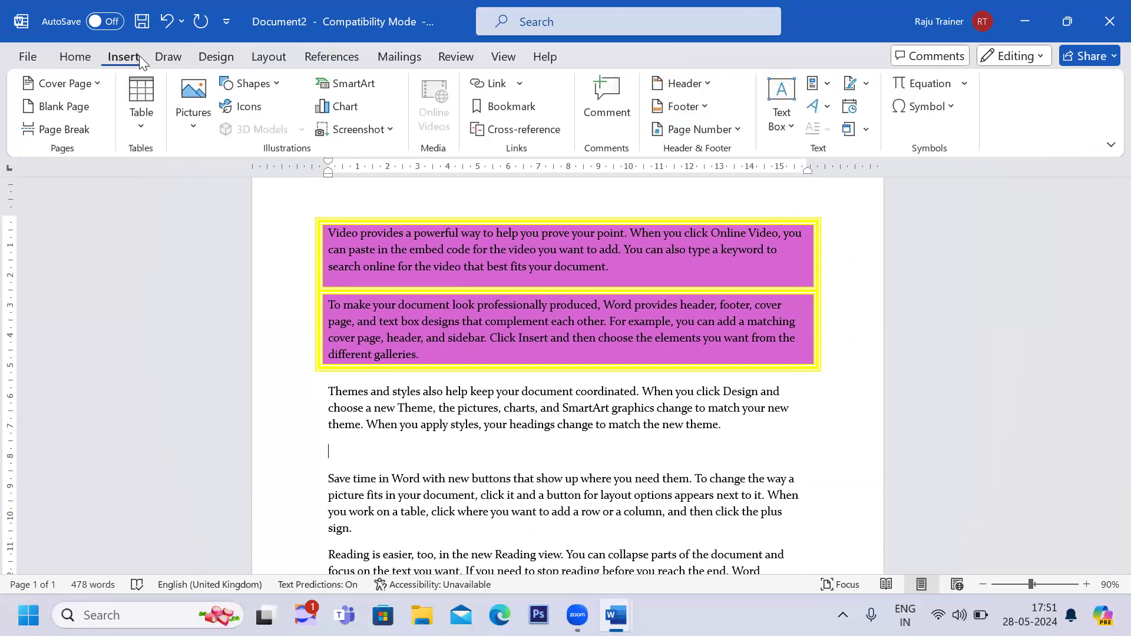
{"action": "left_click", "coordinate": [338, 86]}
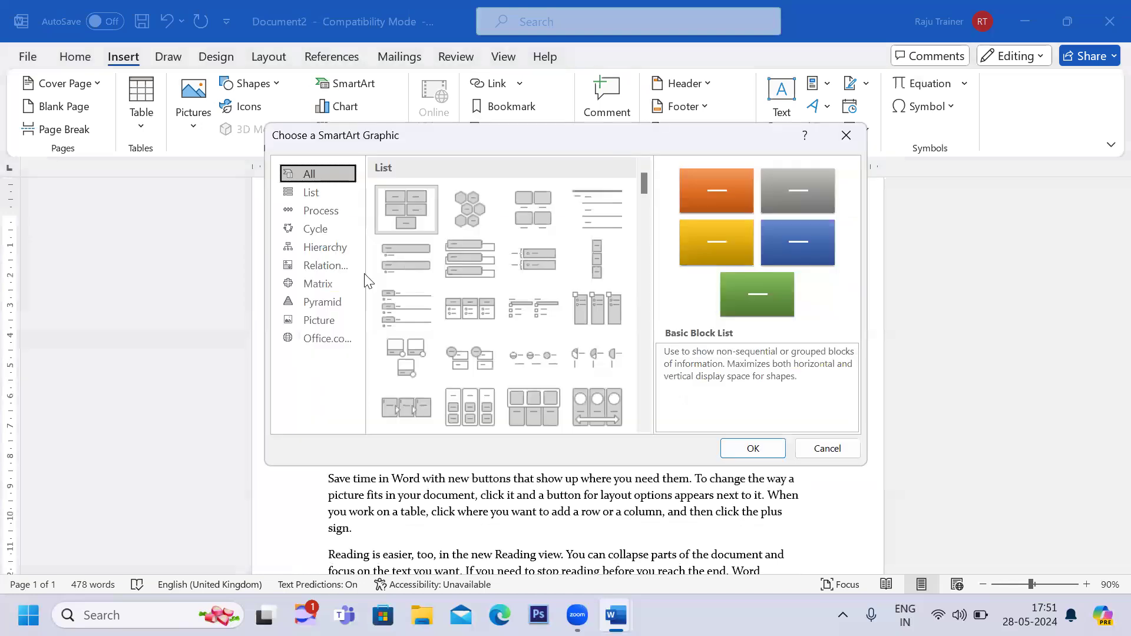
{"action": "left_click", "coordinate": [320, 212]}
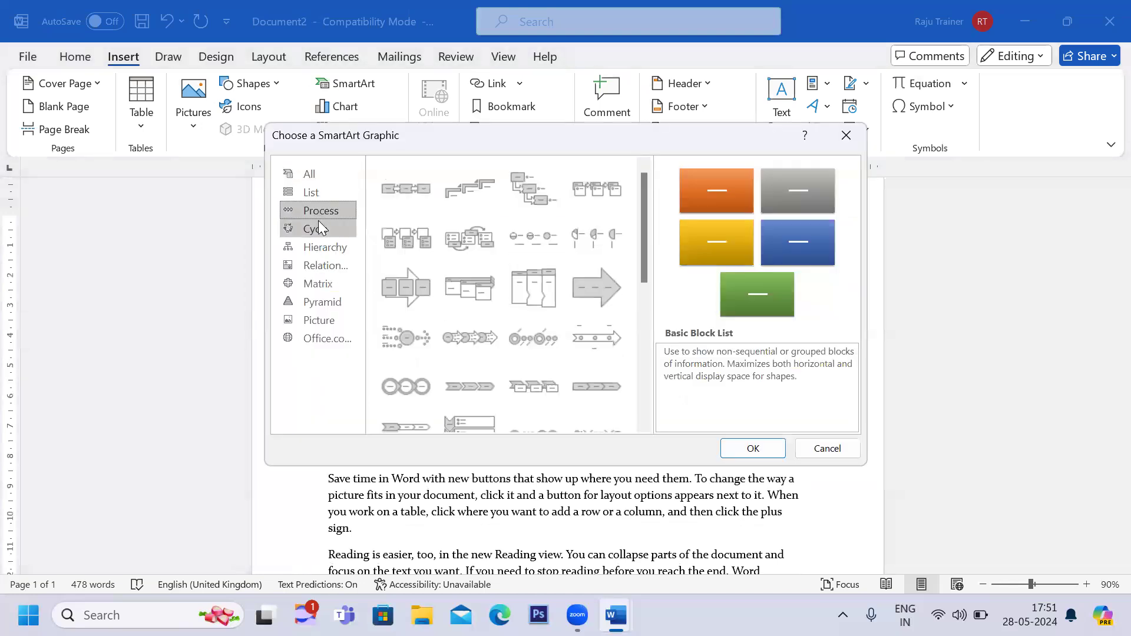
{"action": "left_click", "coordinate": [320, 229]}
{"action": "left_click", "coordinate": [414, 242]}
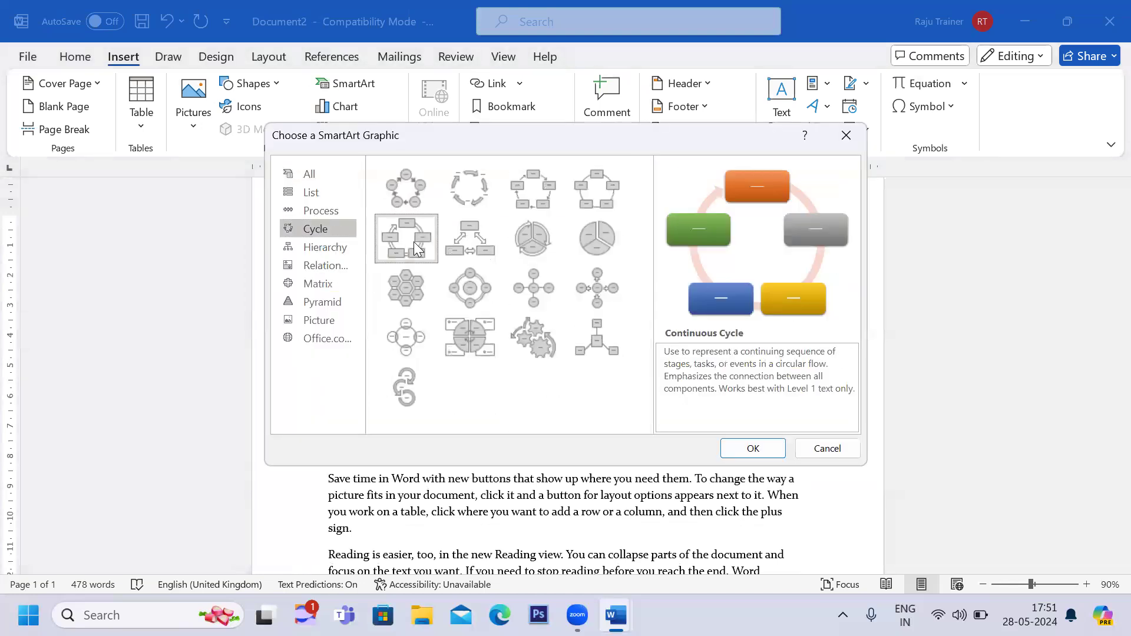
{"action": "left_click", "coordinate": [751, 449]}
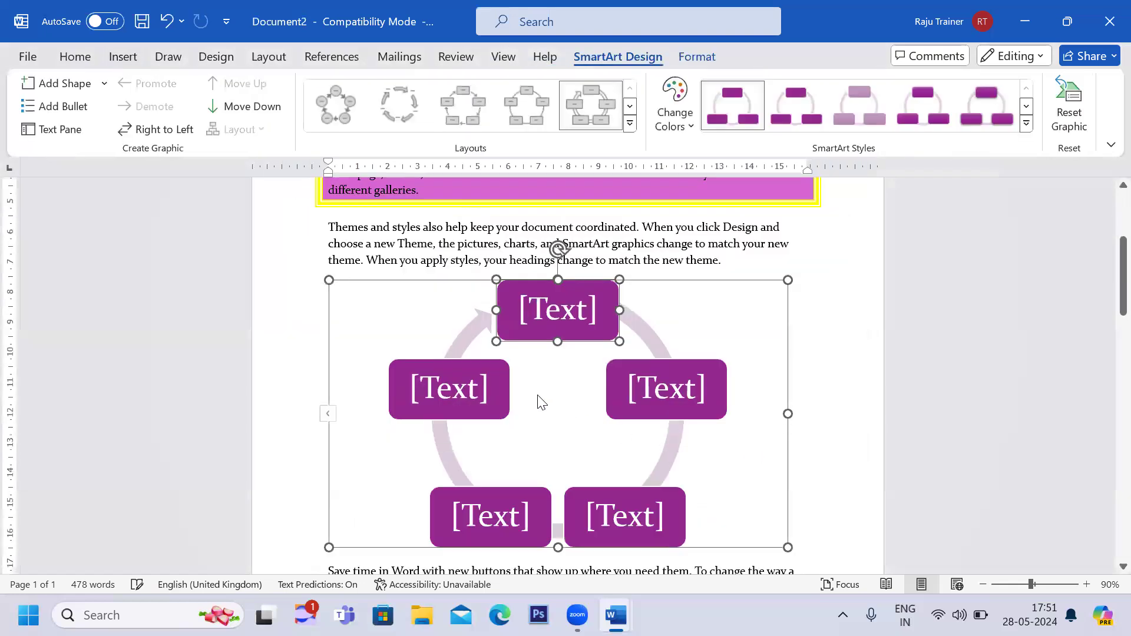
- Shrink the SmartArt graphic to about 10 cm wide and apply the last, tilted 3D SmartArt style to it
{"action": "left_click_drag", "start_coordinate": [329, 280], "coordinate": [496, 386]}
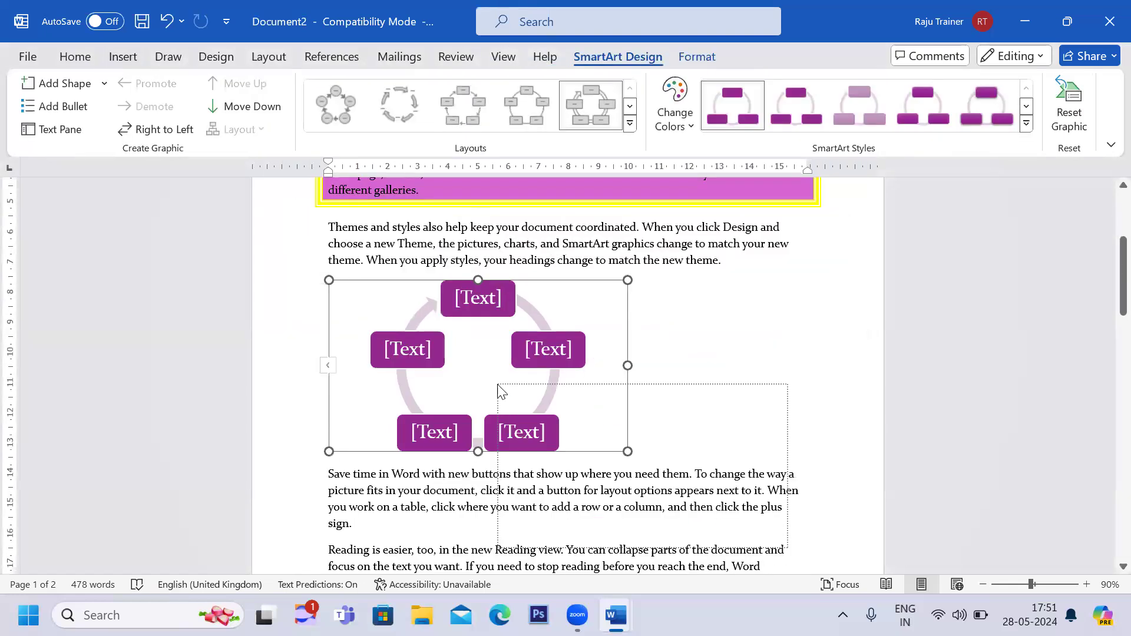
{"action": "left_click", "coordinate": [1027, 109]}
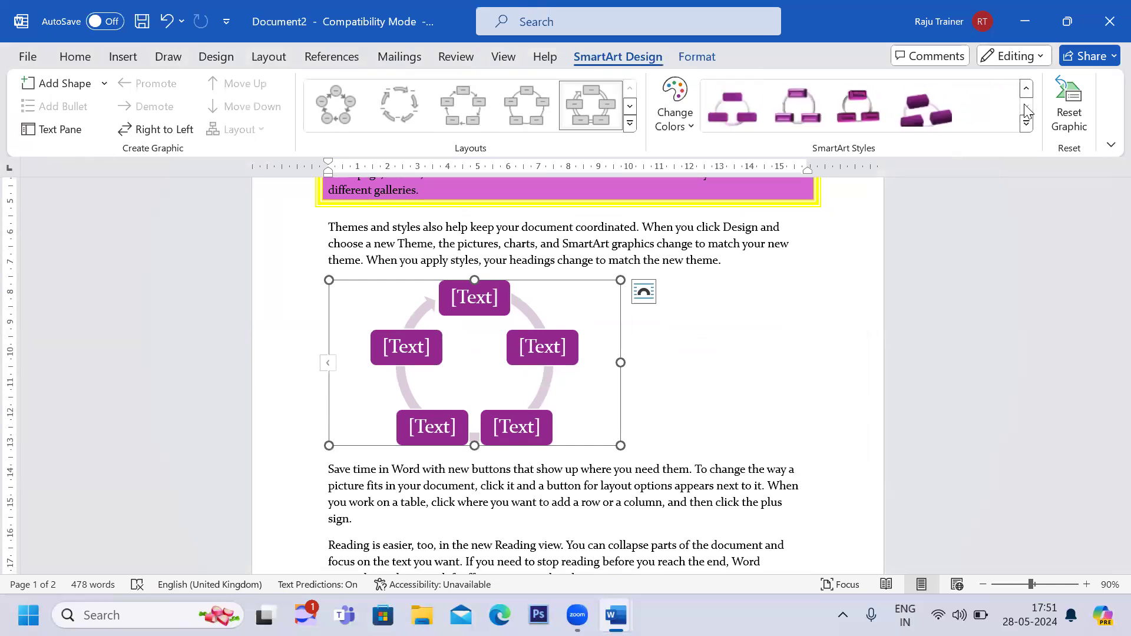
{"action": "left_click", "coordinate": [922, 116]}
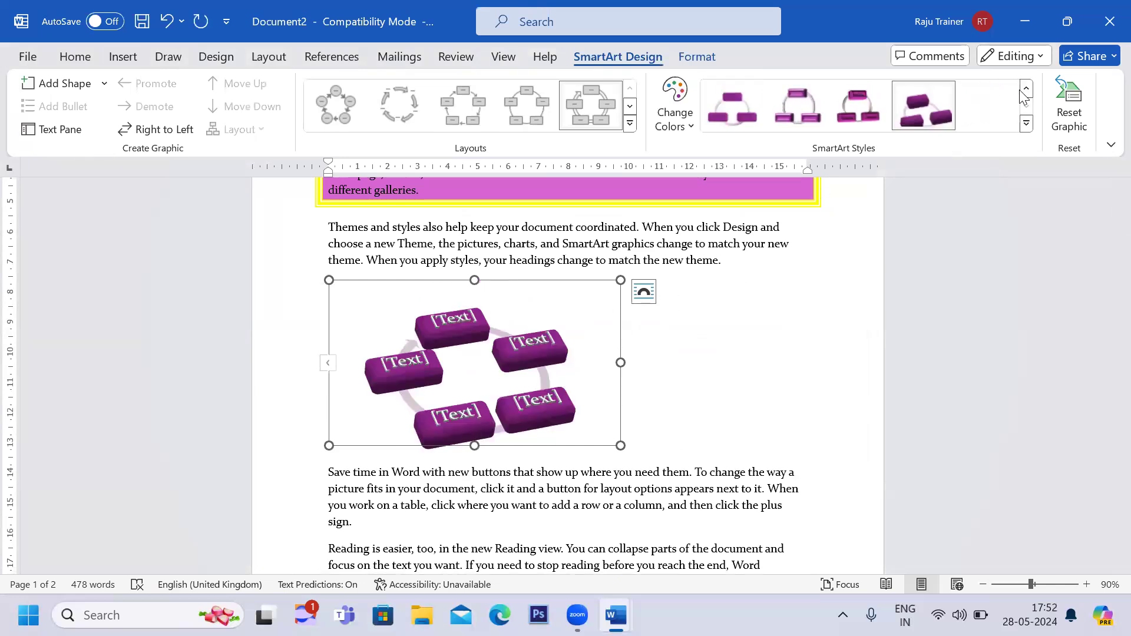